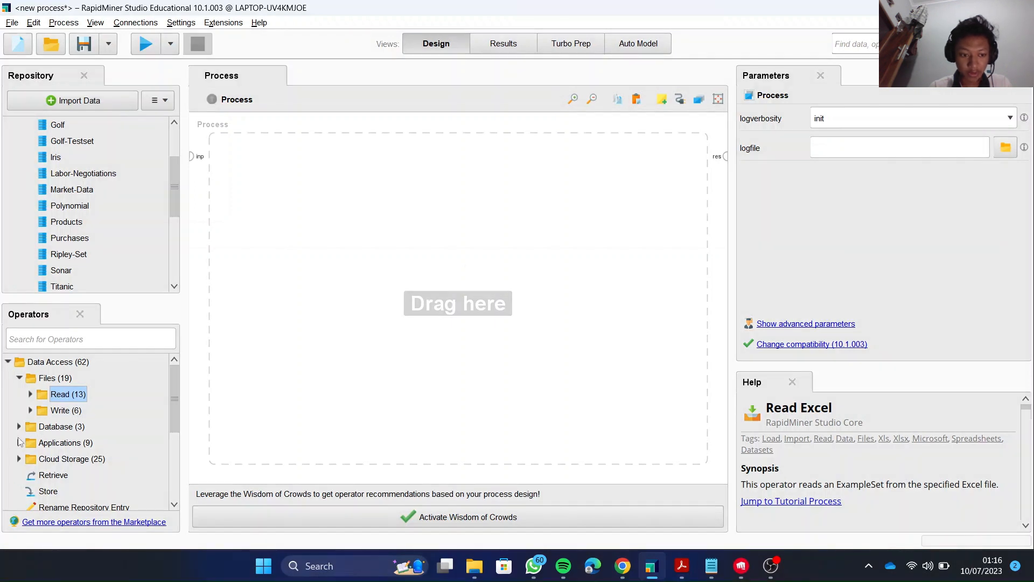
Search the operators for "read ex" and add the Read Excel operator to the process.
click(87, 341)
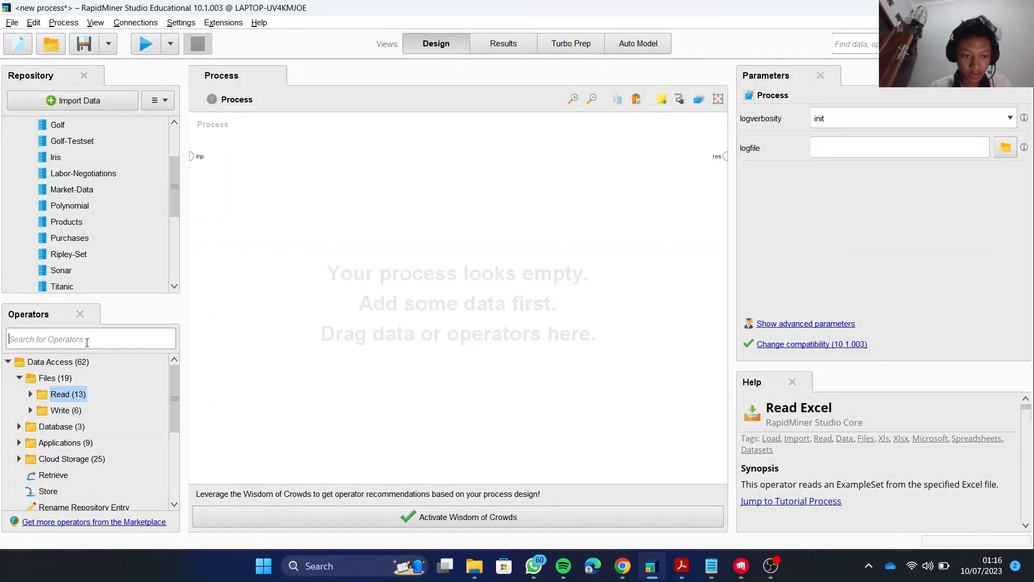
text(rea)
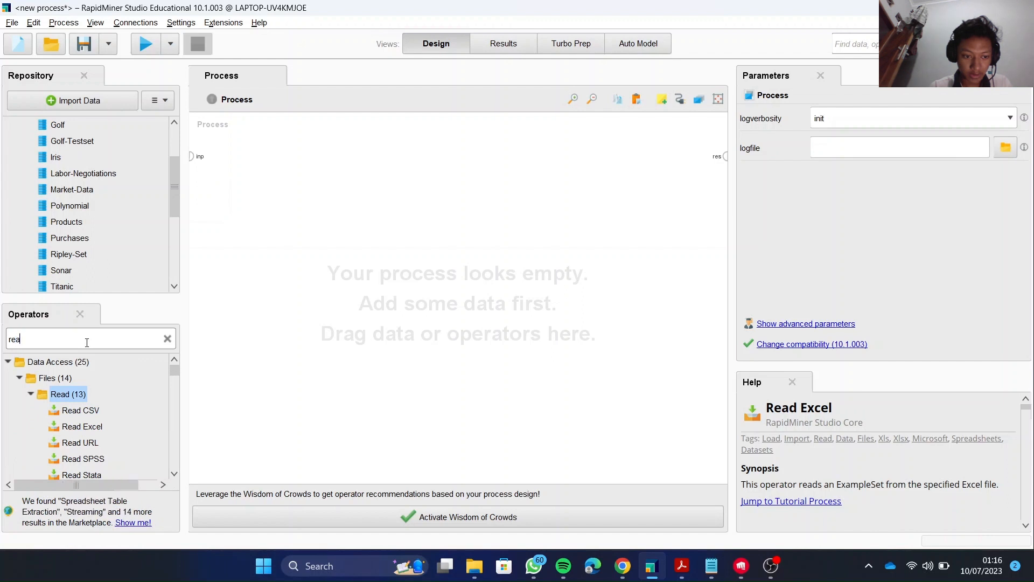
text(d ec)
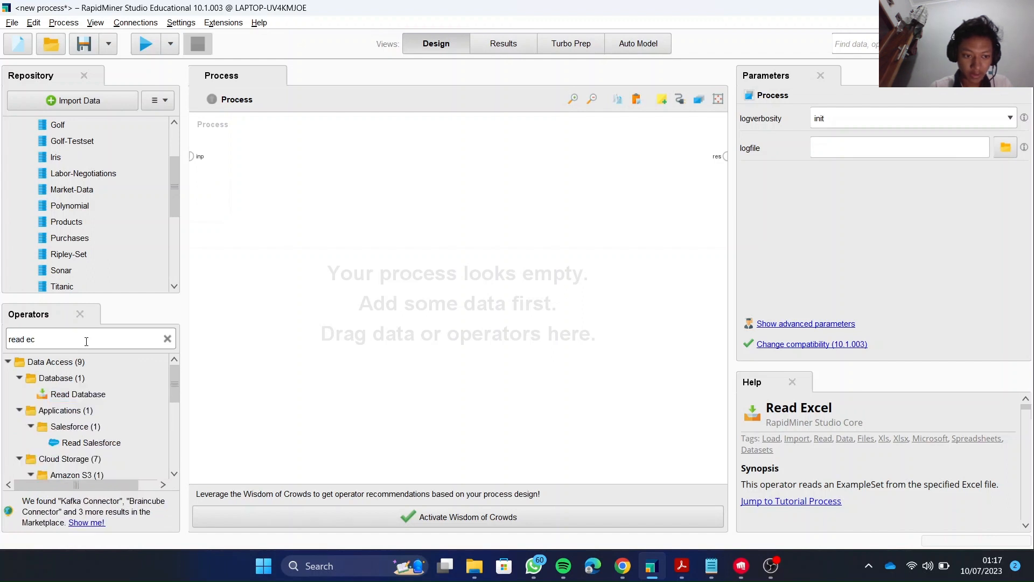
key(BackSpace)
text(x)
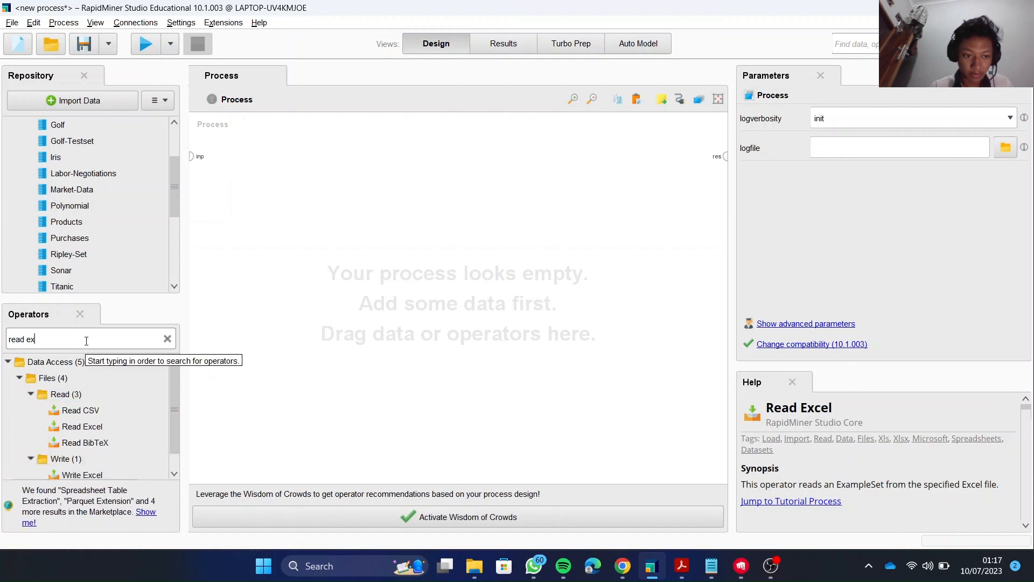
double_click(91, 428)
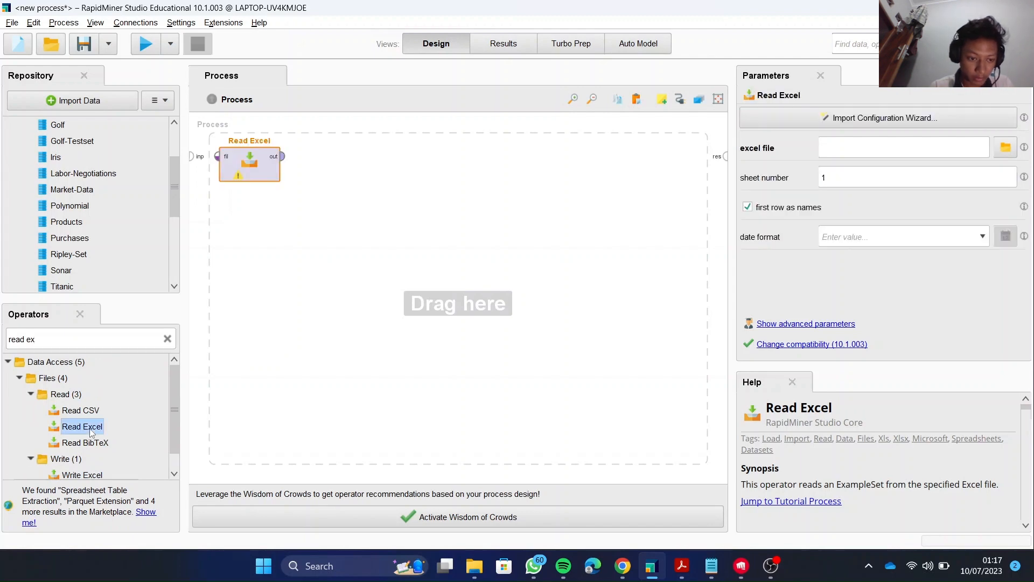
Choose 16 UK3 No Mhs Ganjil.xlsx as the Read Excel import source and accept the preselected cells A:L with header row 1.
double_click(237, 171)
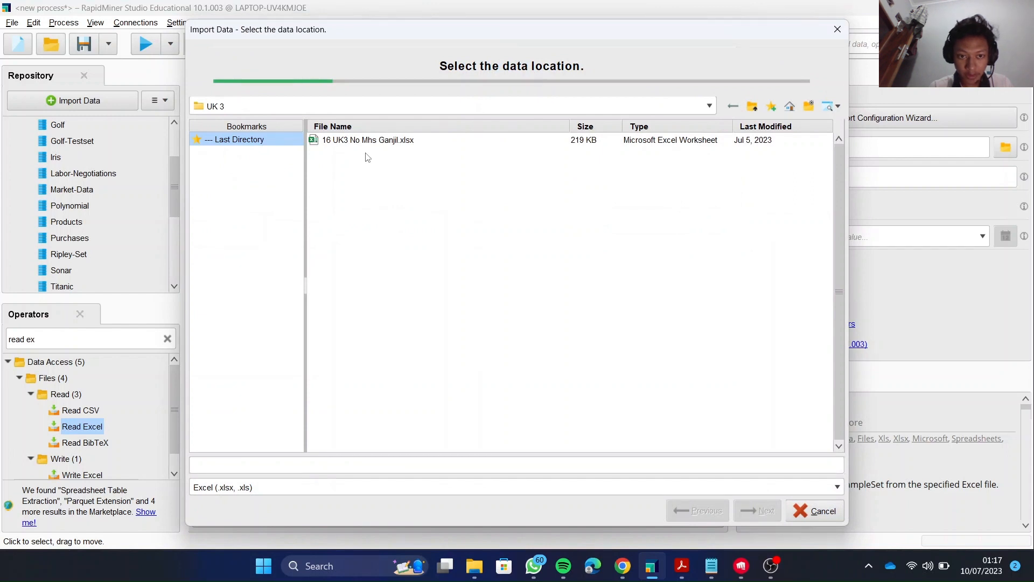
click(336, 141)
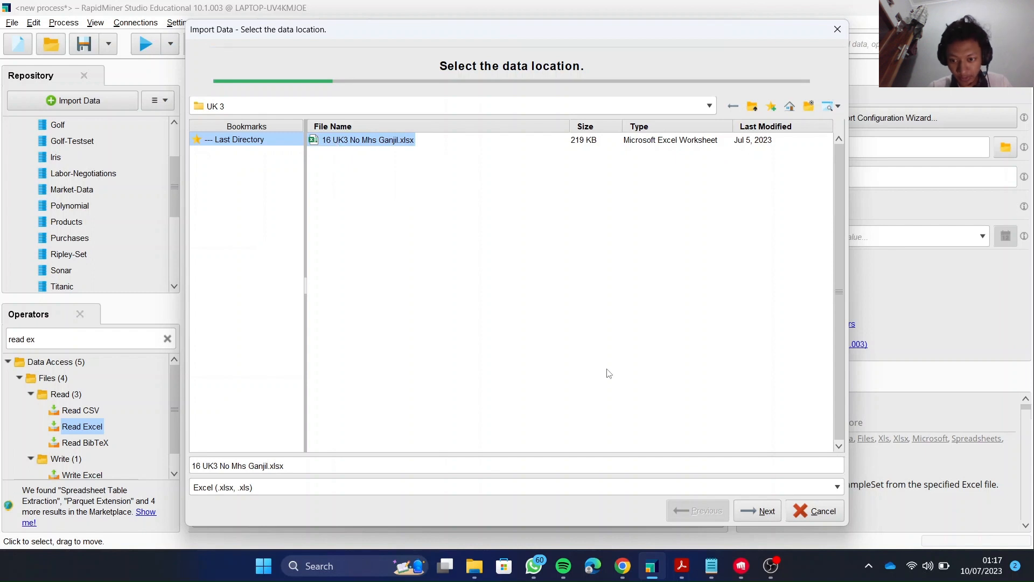
click(757, 510)
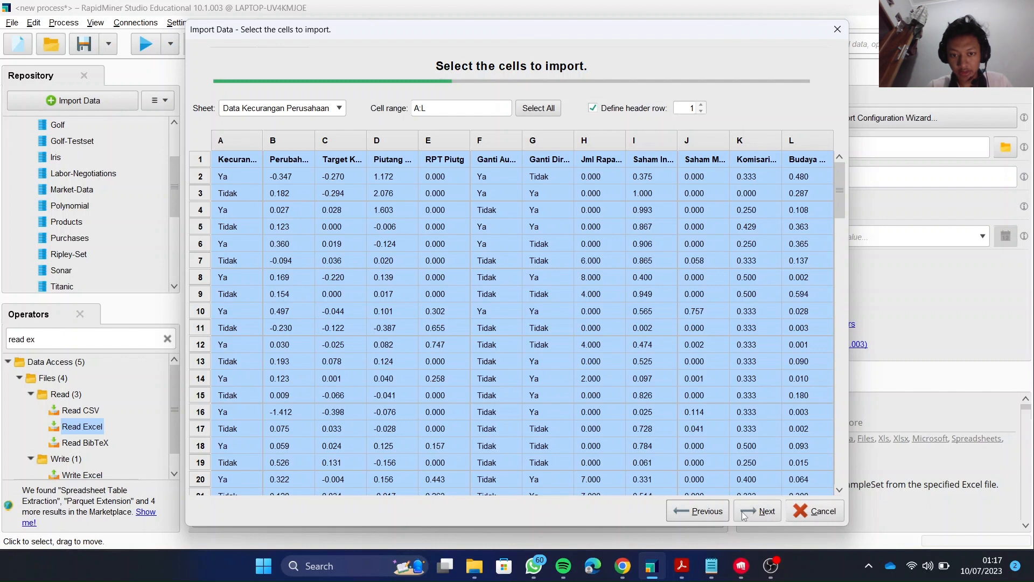
click(741, 512)
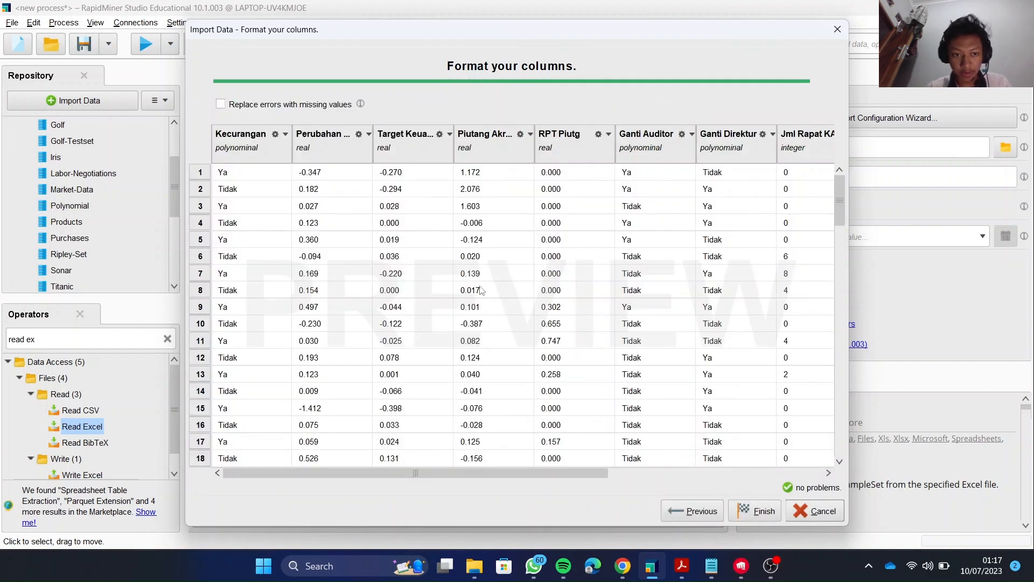
Change the Kecurangan column's type to binominal and its role to label.
click(286, 133)
mouse_move(307, 156)
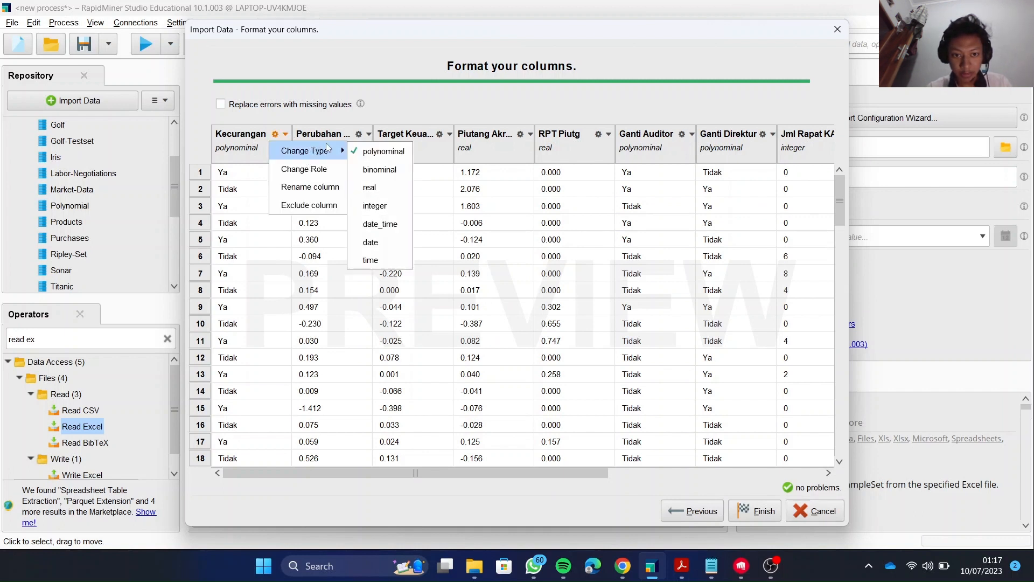
click(371, 169)
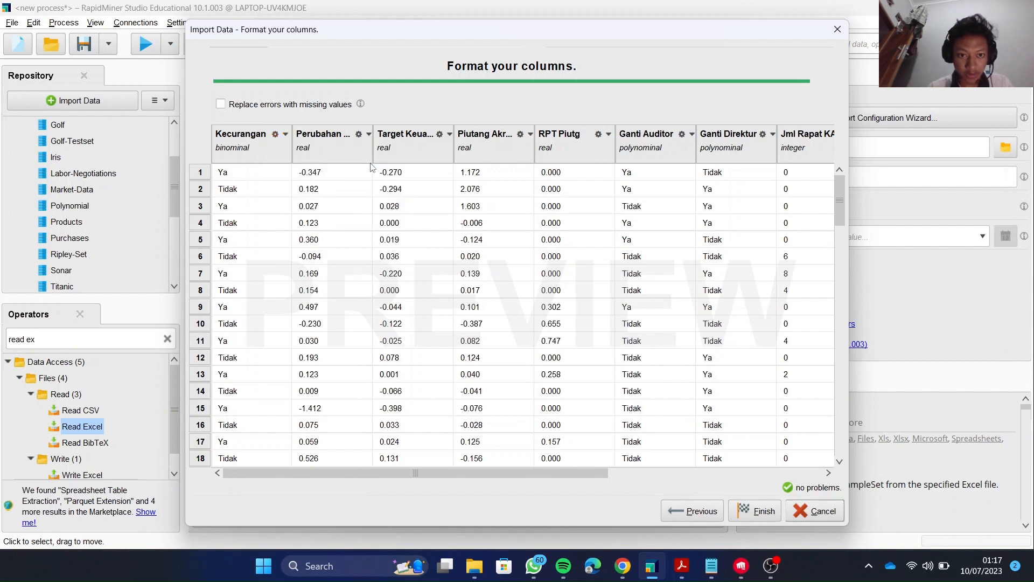
click(270, 136)
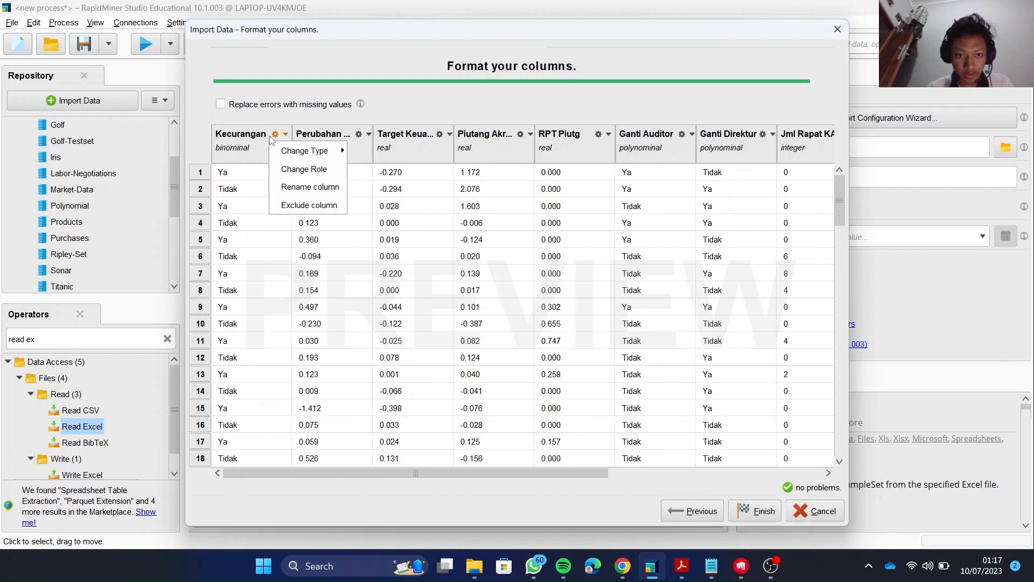
click(305, 169)
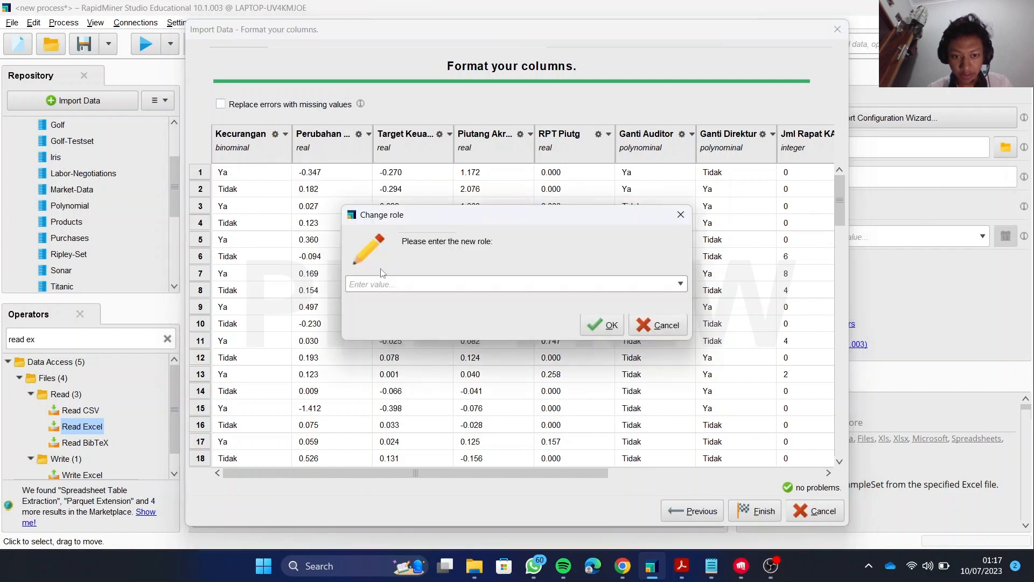
text(l)
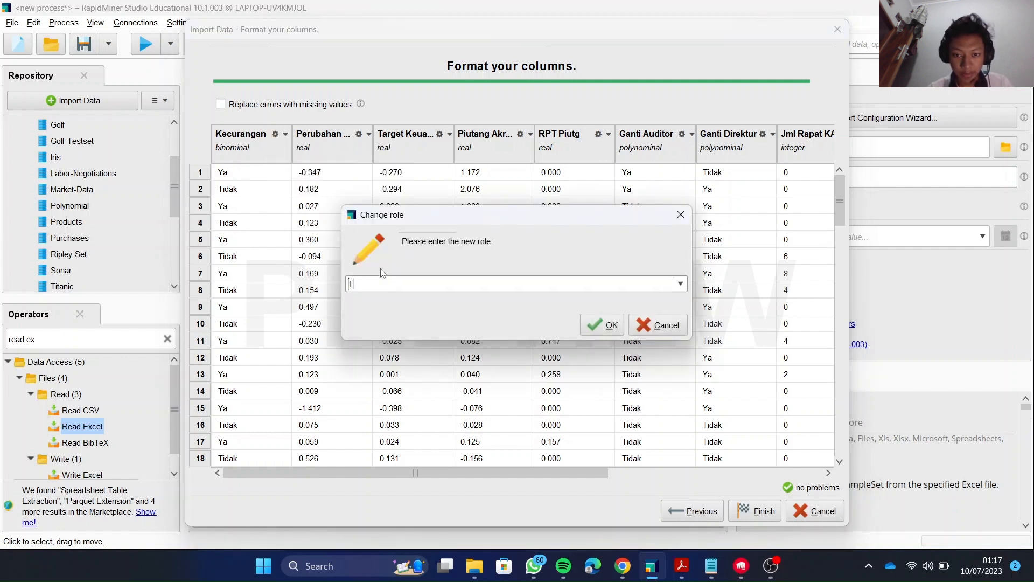
key(BackSpace)
click(682, 284)
click(589, 302)
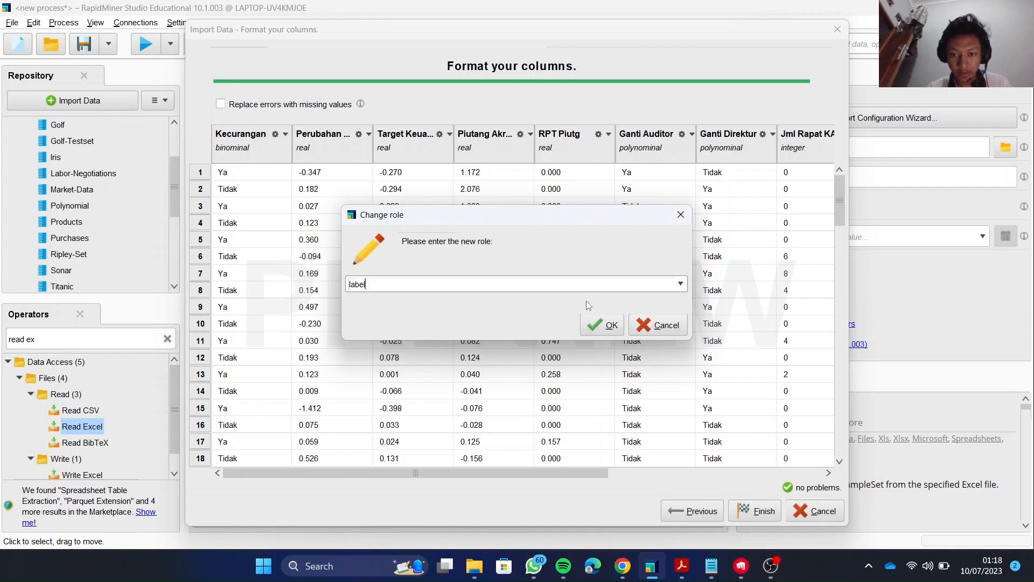
click(609, 325)
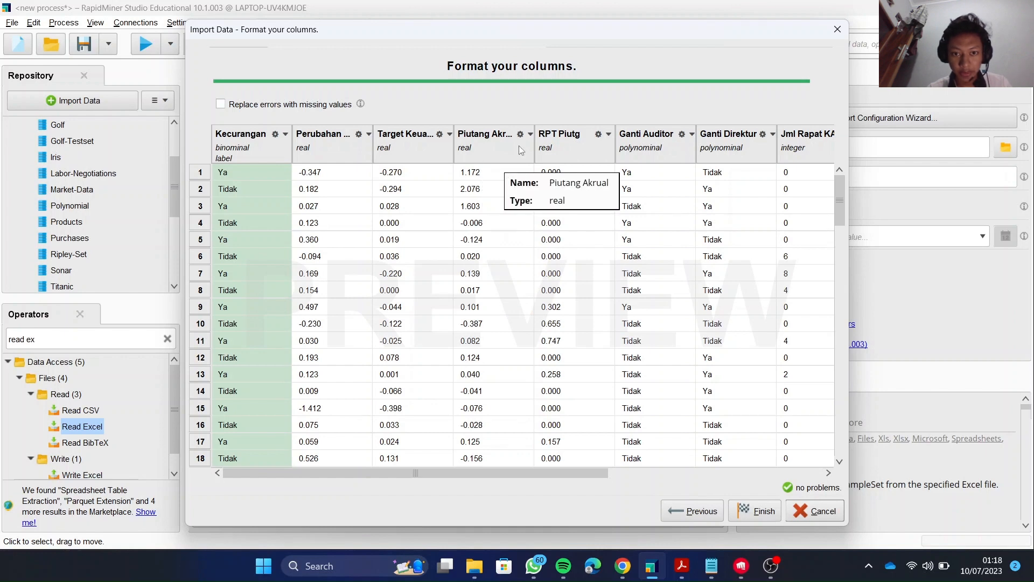
Change the Ganti Auditor column's type to binominal.
scroll(519, 145, right, 2)
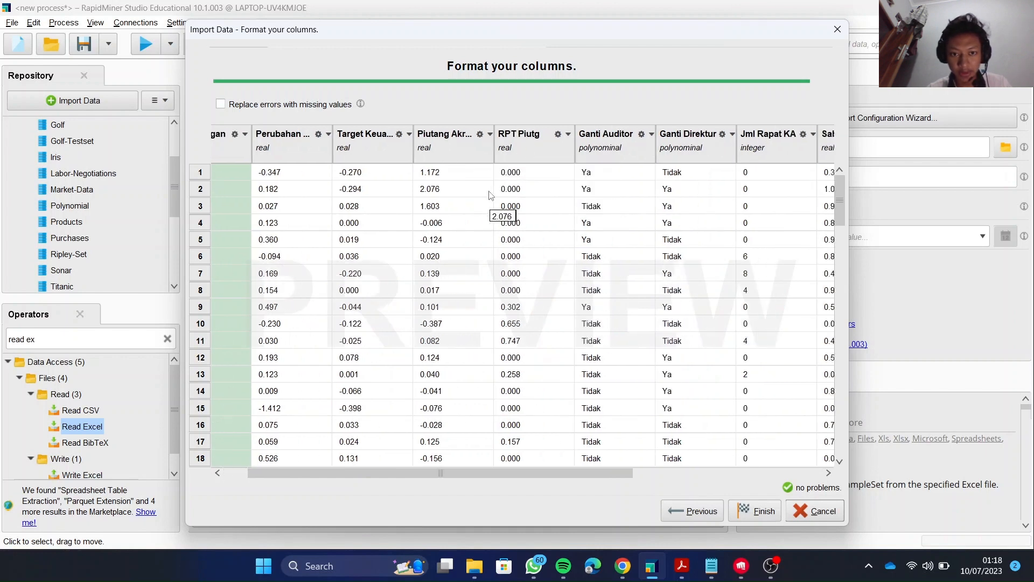
scroll(491, 195, right, 2)
scroll(491, 195, right, 3)
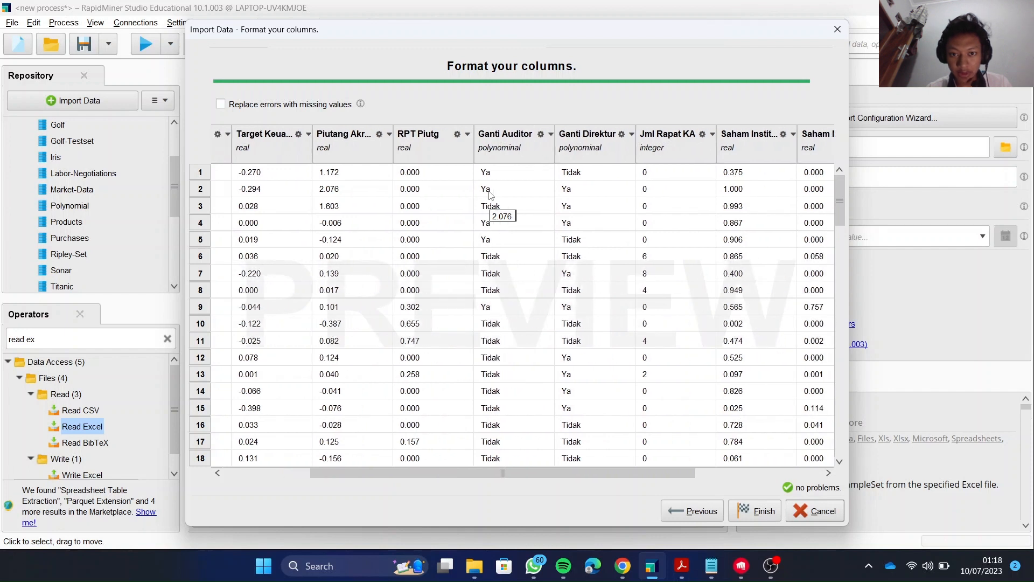
scroll(491, 195, right, 2)
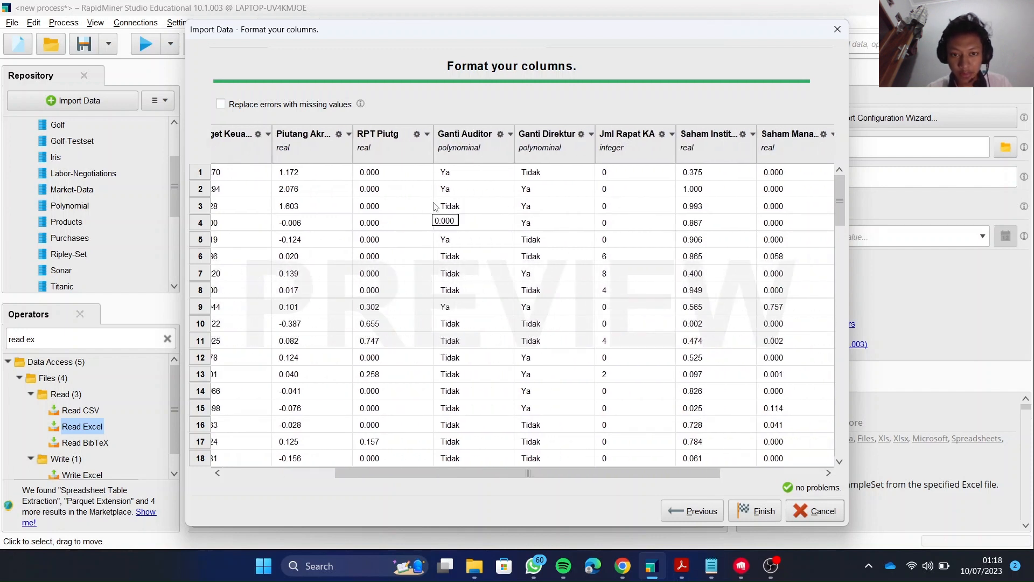
scroll(436, 193, left, 1)
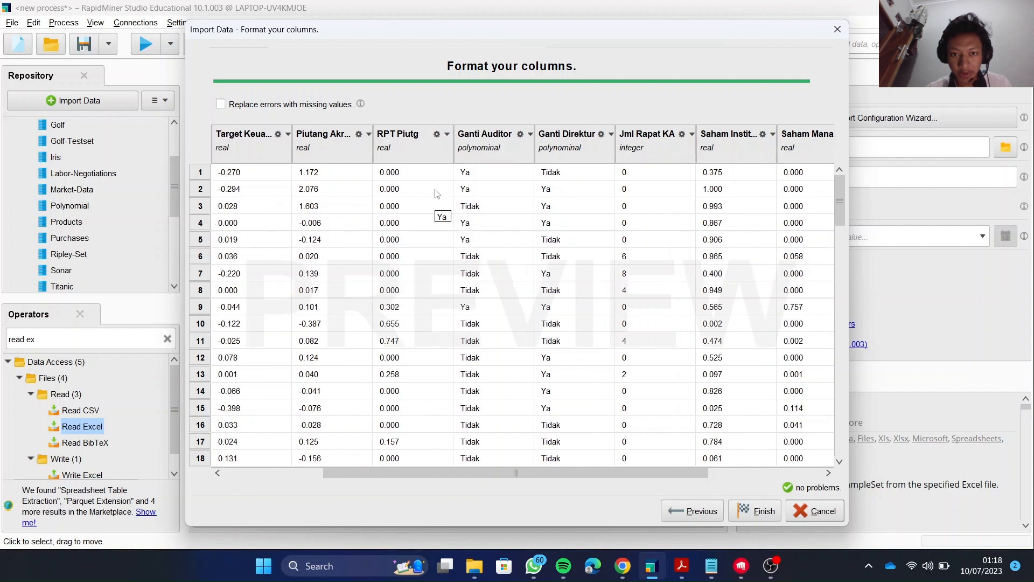
scroll(437, 194, right, 1)
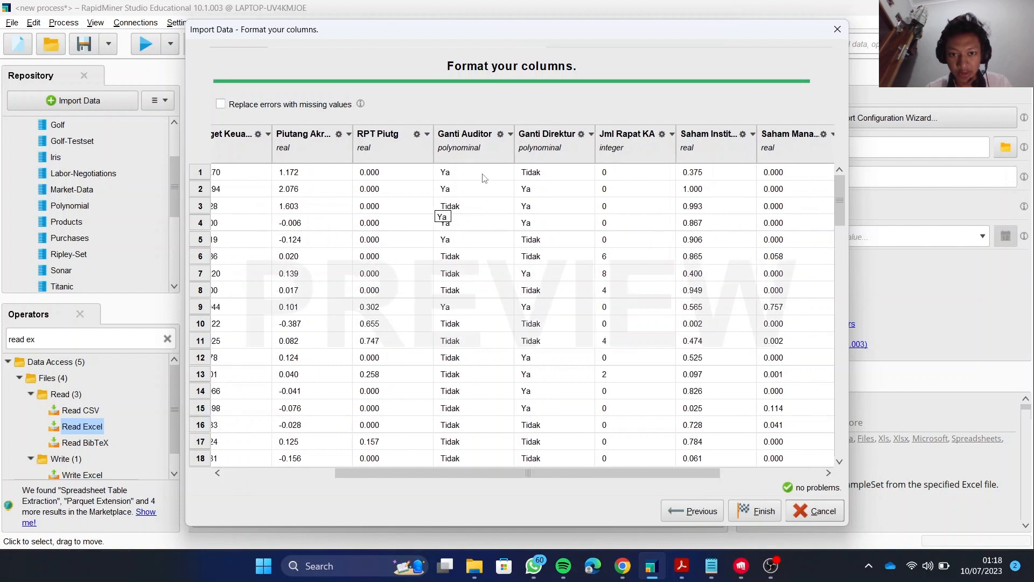
scroll(484, 178, right, 2)
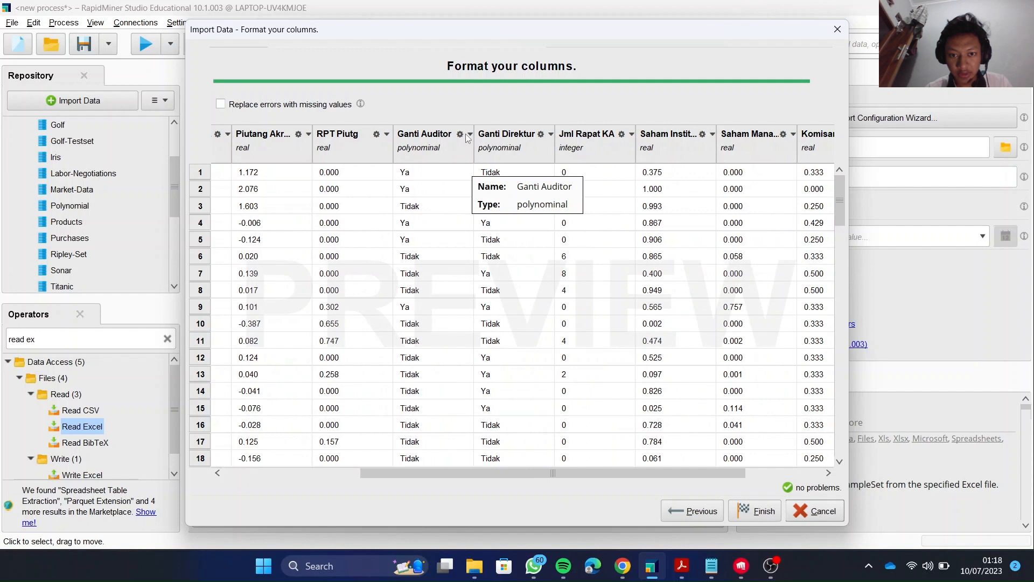
click(466, 135)
mouse_move(489, 157)
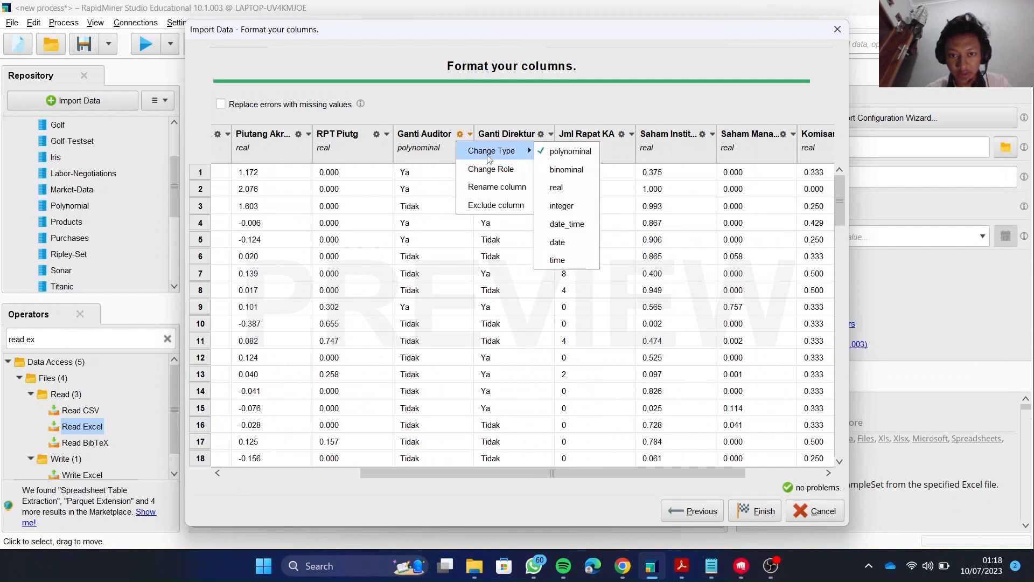
click(555, 170)
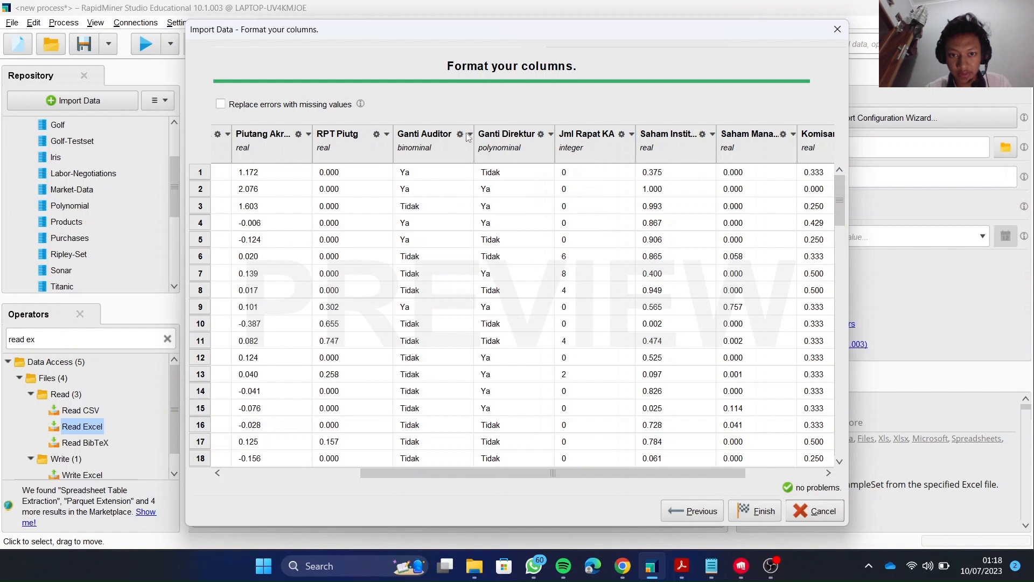
Change the Ganti Direktur column's type to binominal.
click(540, 135)
mouse_move(563, 156)
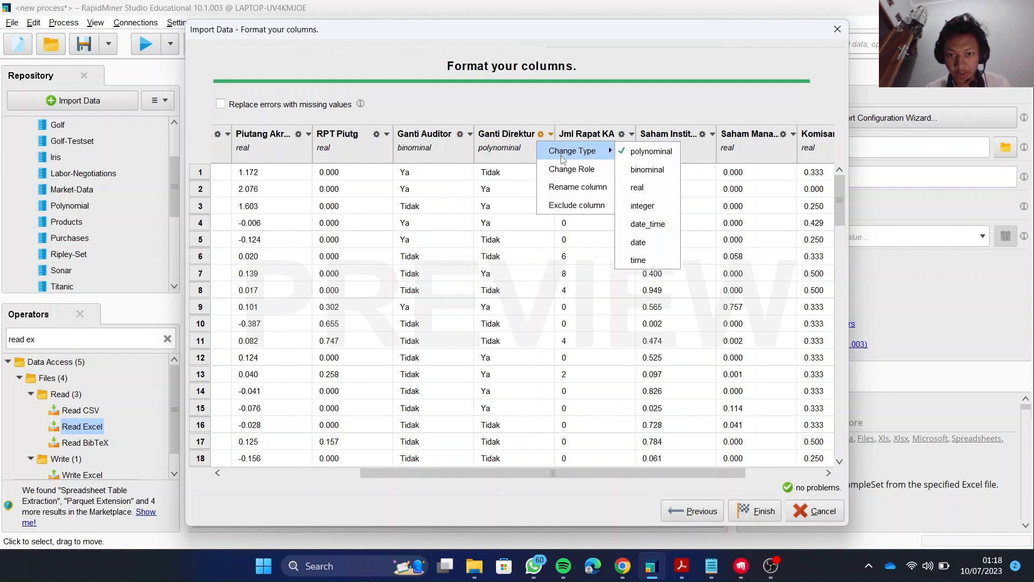
click(649, 169)
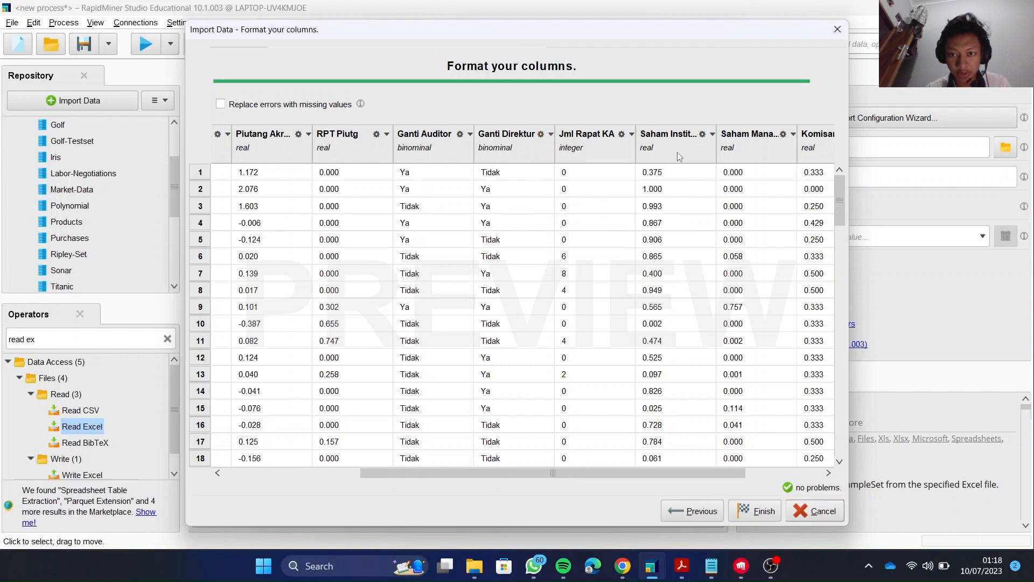
Review the types of all remaining columns and finish the Excel data import.
scroll(677, 152, right, 2)
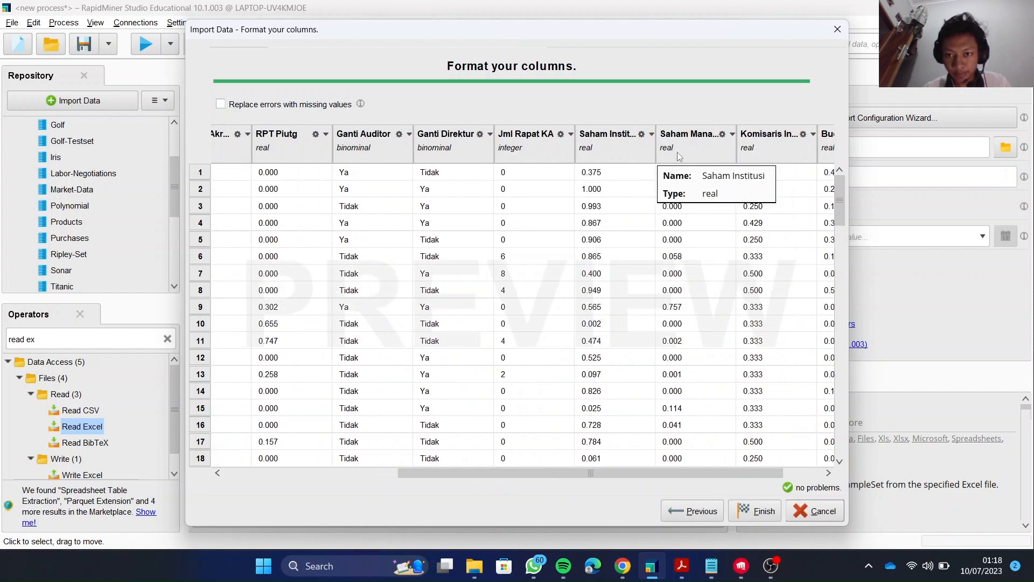
scroll(677, 152, right, 2)
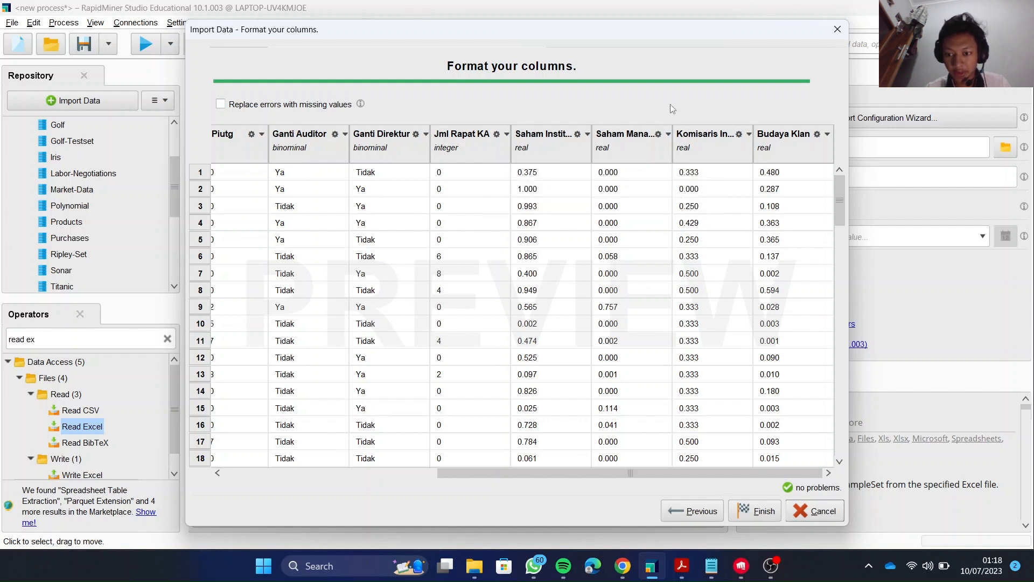
scroll(678, 198, left, 1)
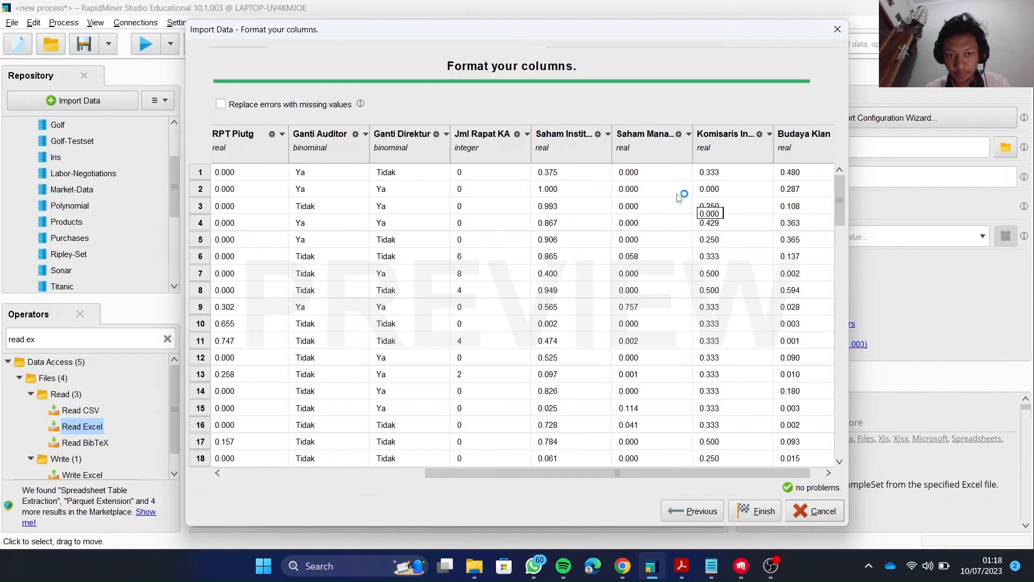
scroll(678, 199, right, 1)
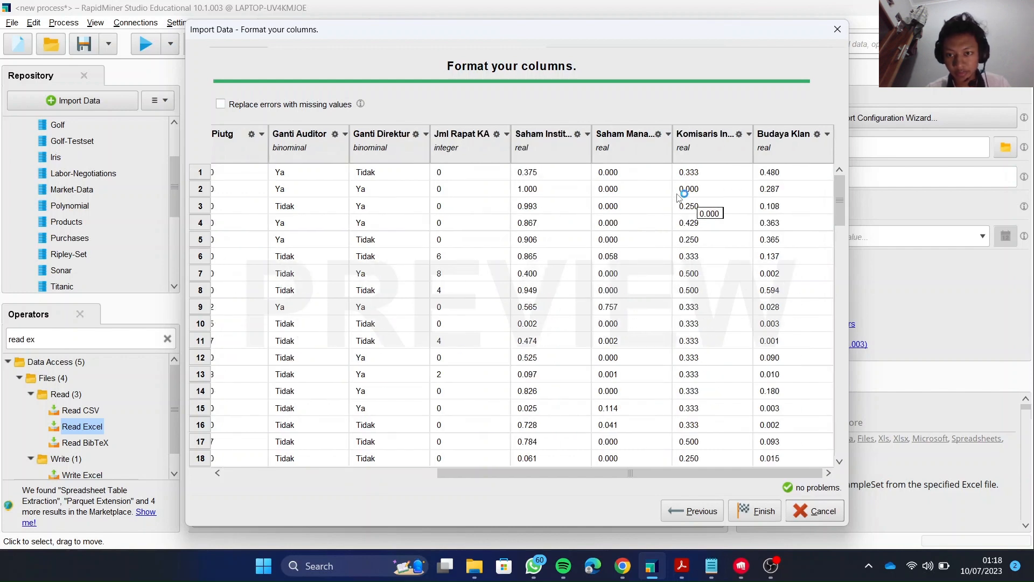
scroll(678, 198, left, 9)
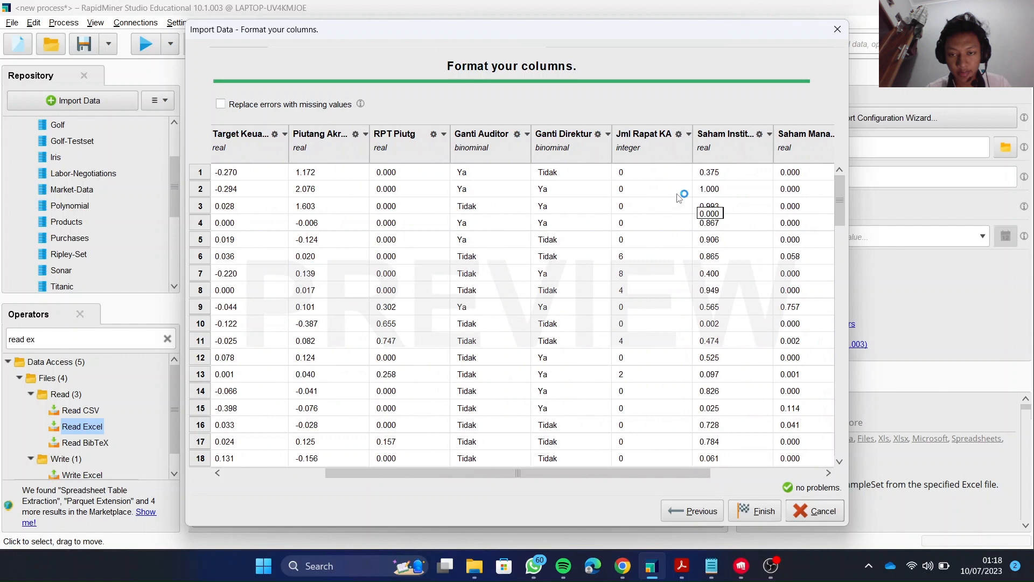
scroll(679, 198, left, 8)
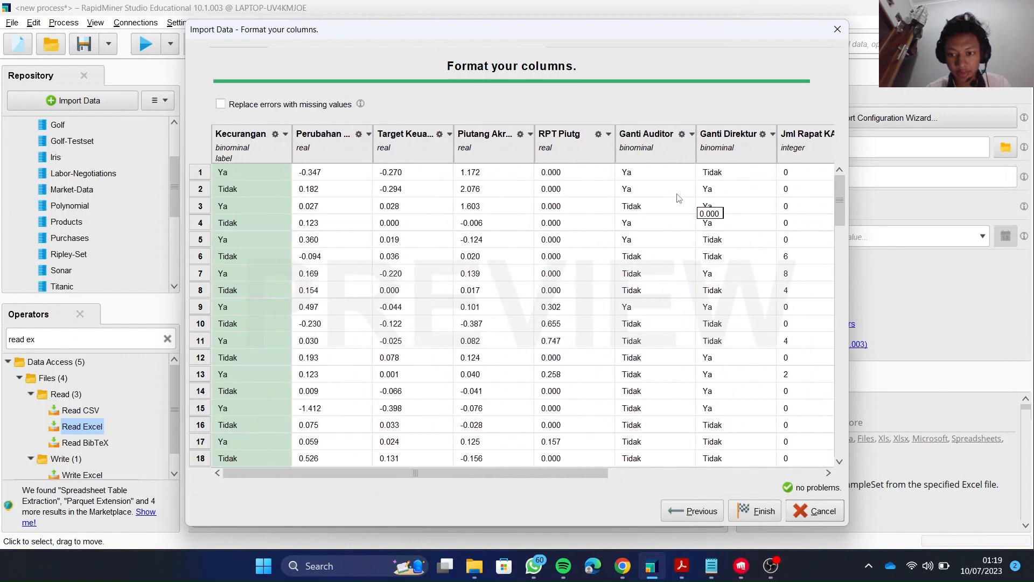
click(756, 513)
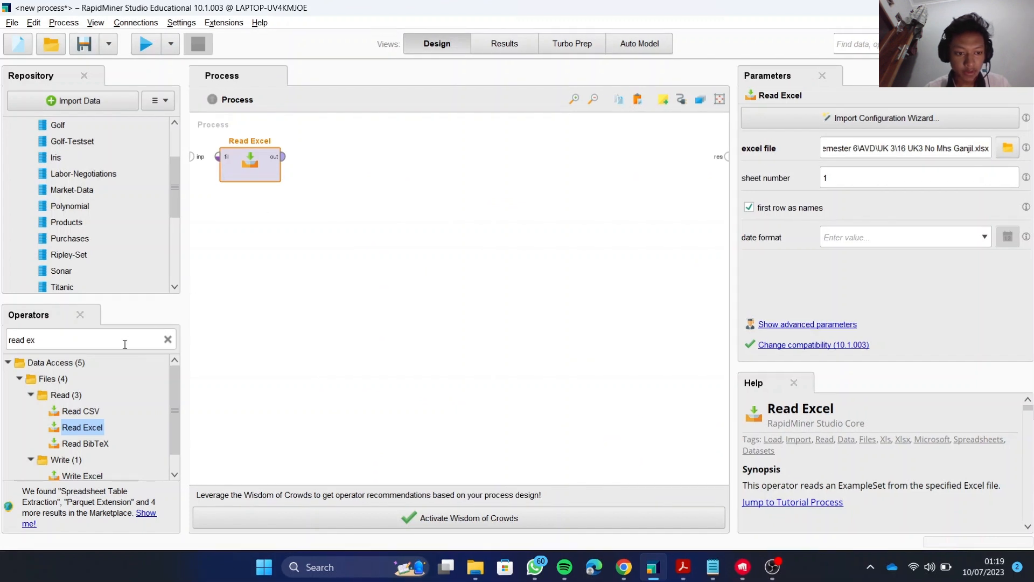
Add a Split Data operator to the process and place it below and to the right of Read Excel.
triple_click(95, 341)
key(BackSpace)
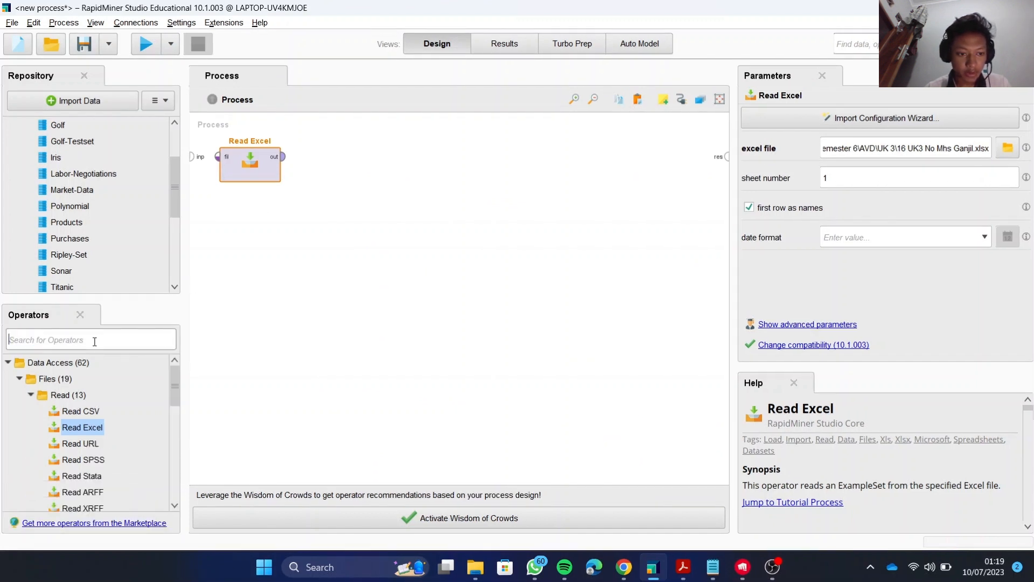
text(spl)
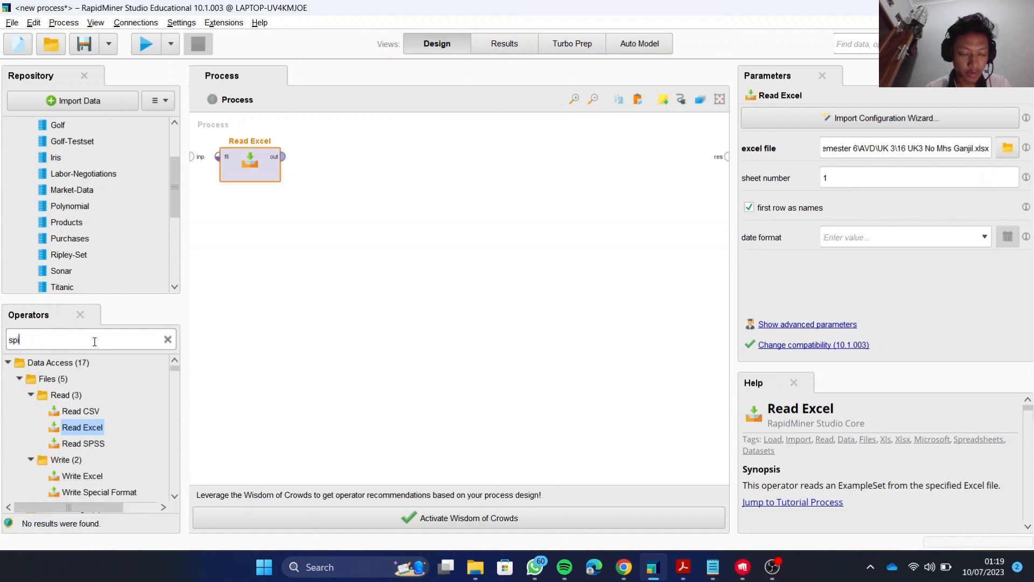
key(BackSpace)
text(lit)
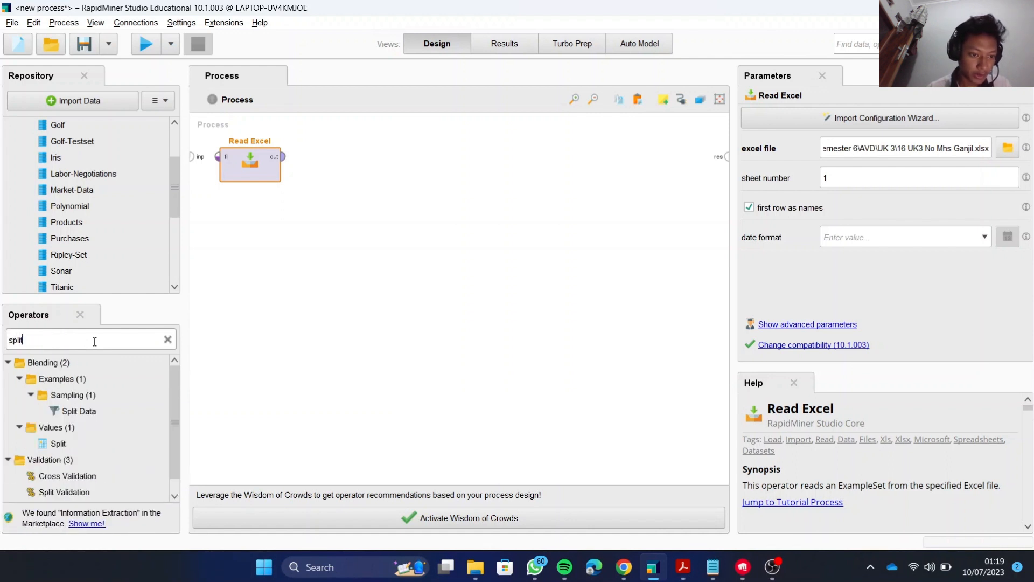
drag(83, 412, 85, 419)
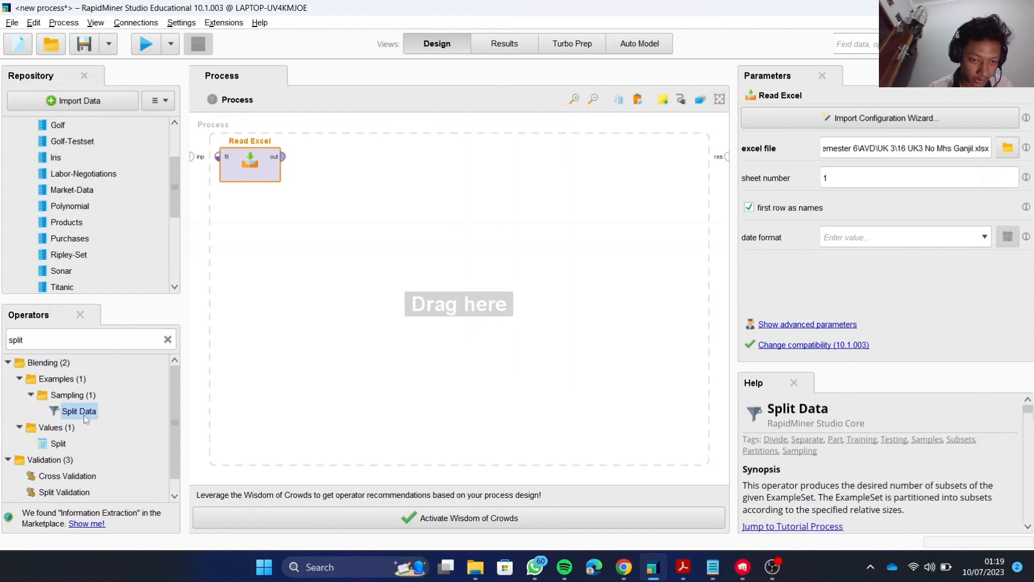
double_click(85, 418)
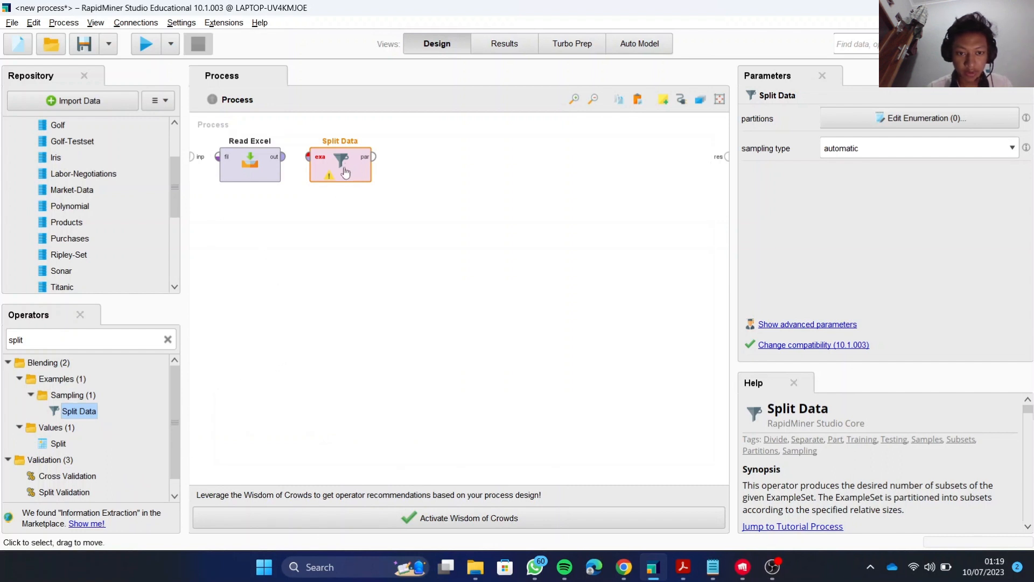
drag(345, 173, 347, 223)
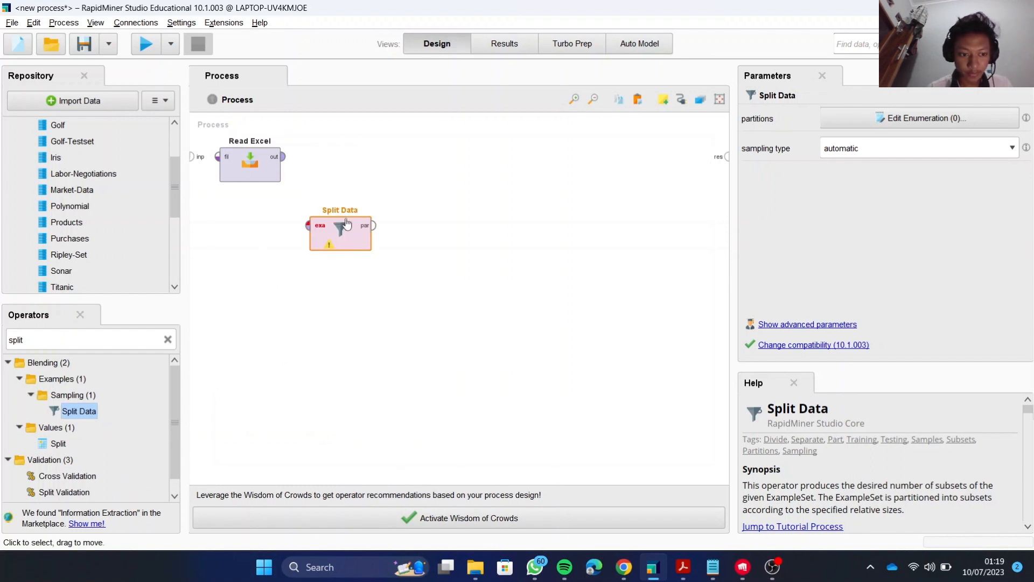
Define two partitions for Split Data with ratios 0.7 and 0.3.
double_click(347, 223)
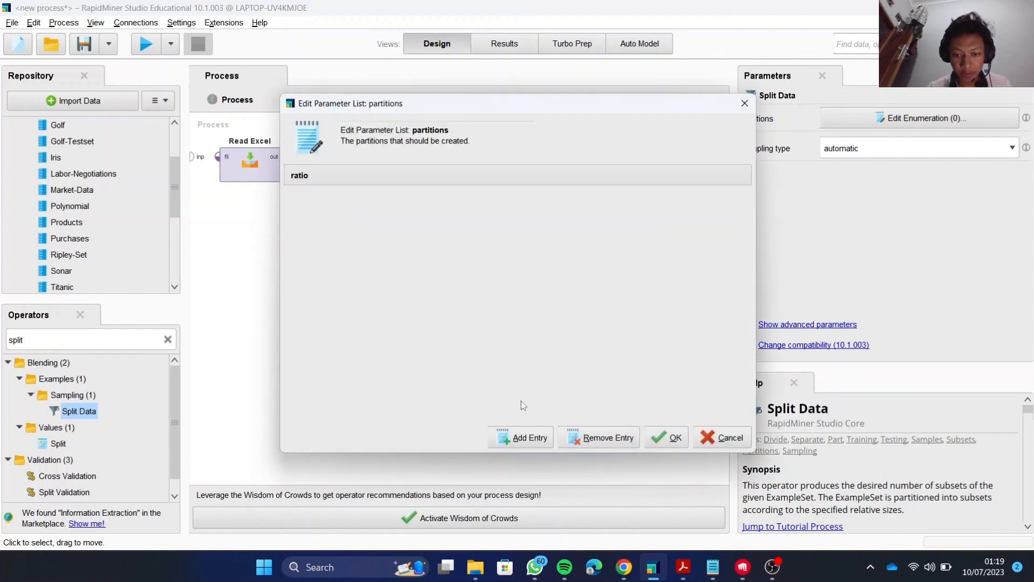
click(525, 439)
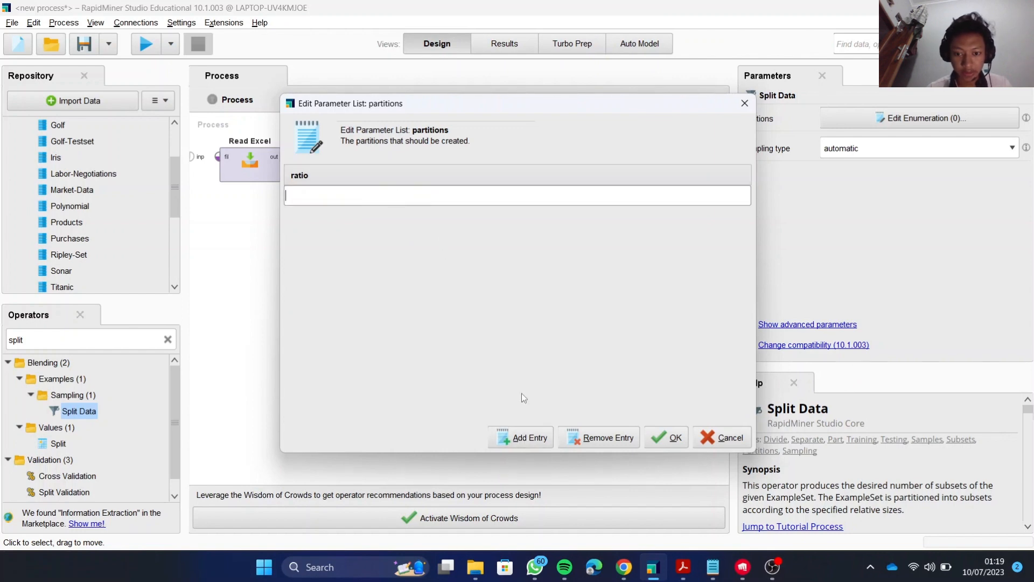
click(532, 437)
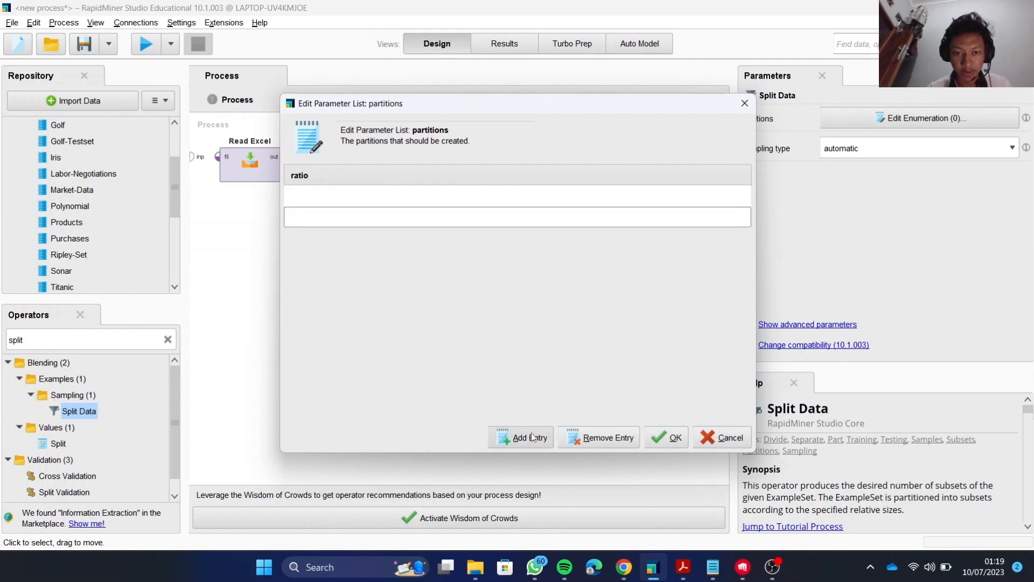
click(384, 195)
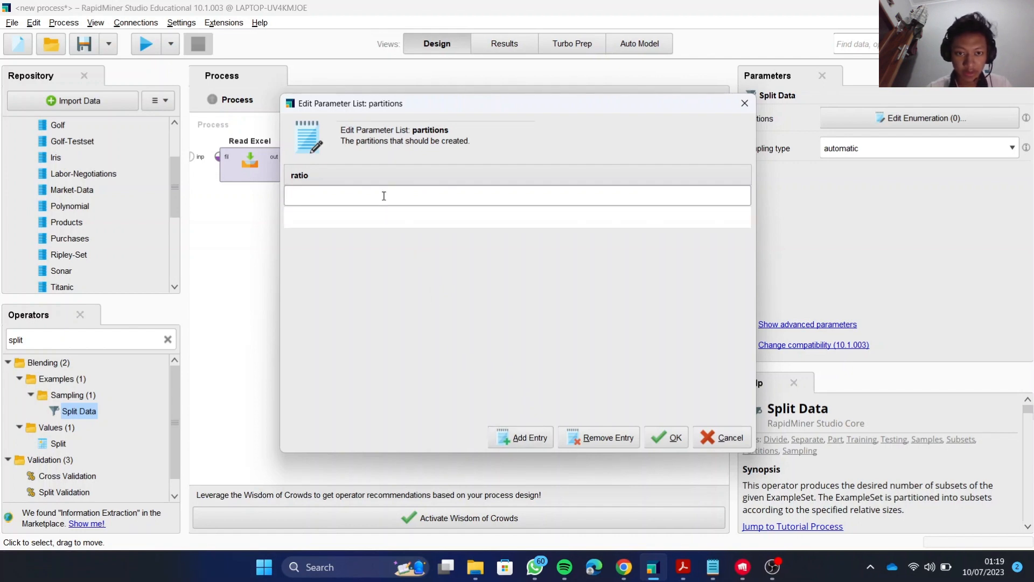
text(0,7)
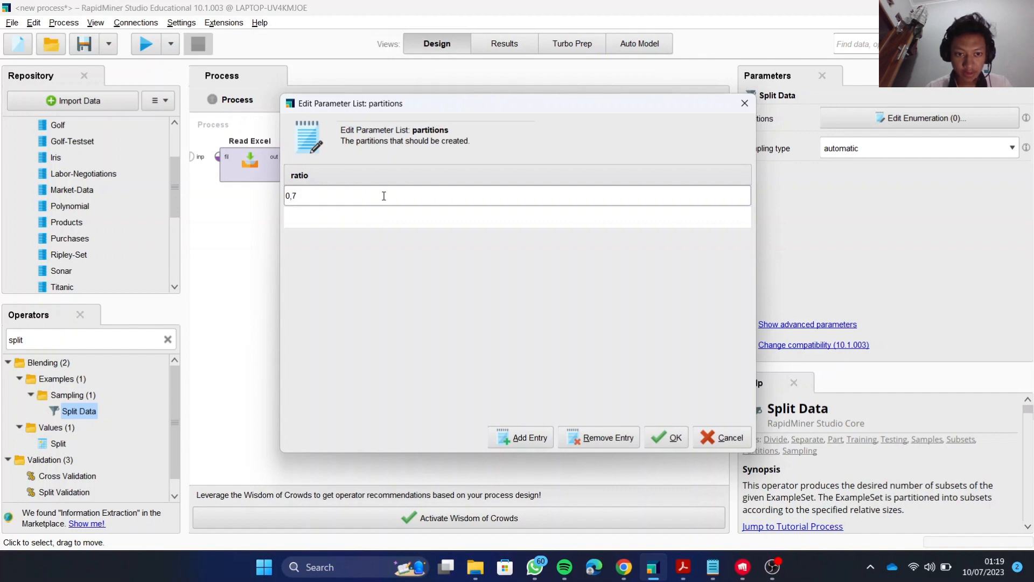
key(BackSpace)
key(BackSpace)
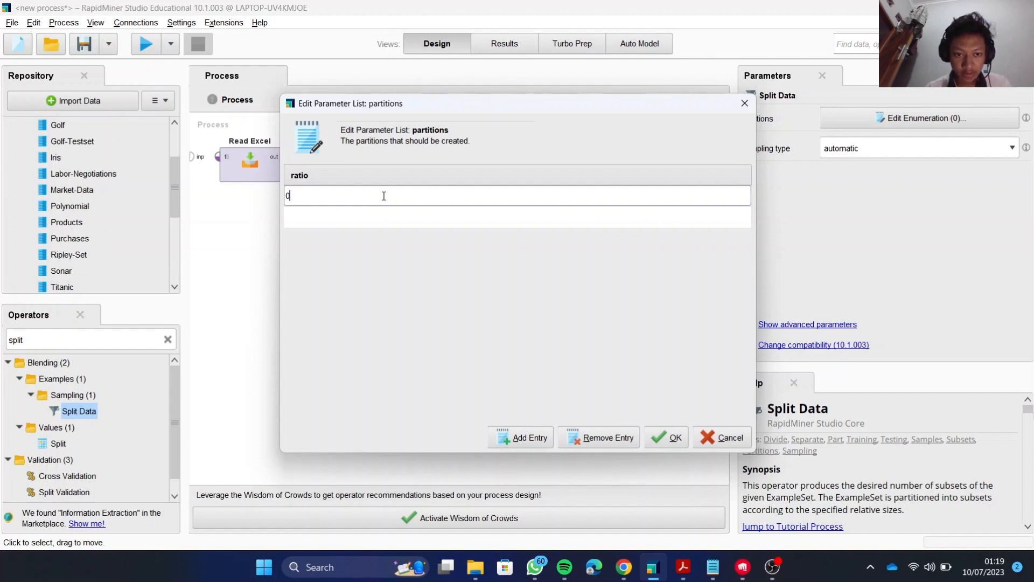
text(.7)
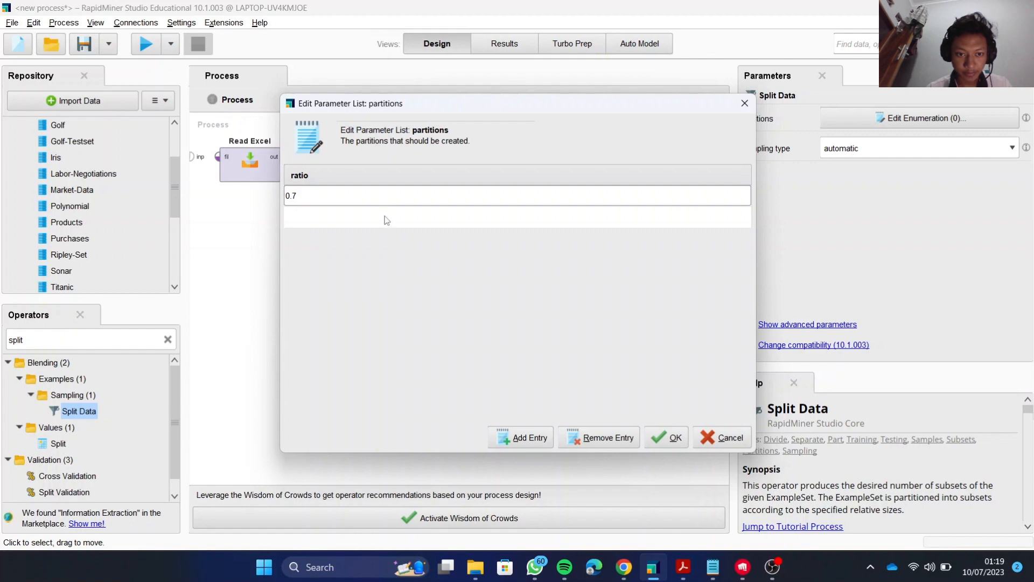
click(386, 217)
text(0.3)
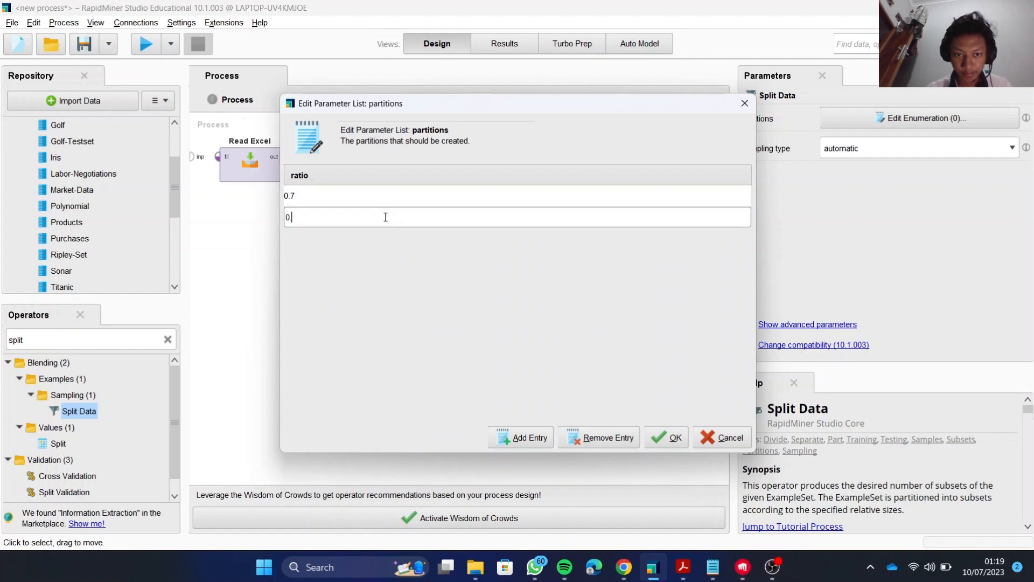
click(677, 441)
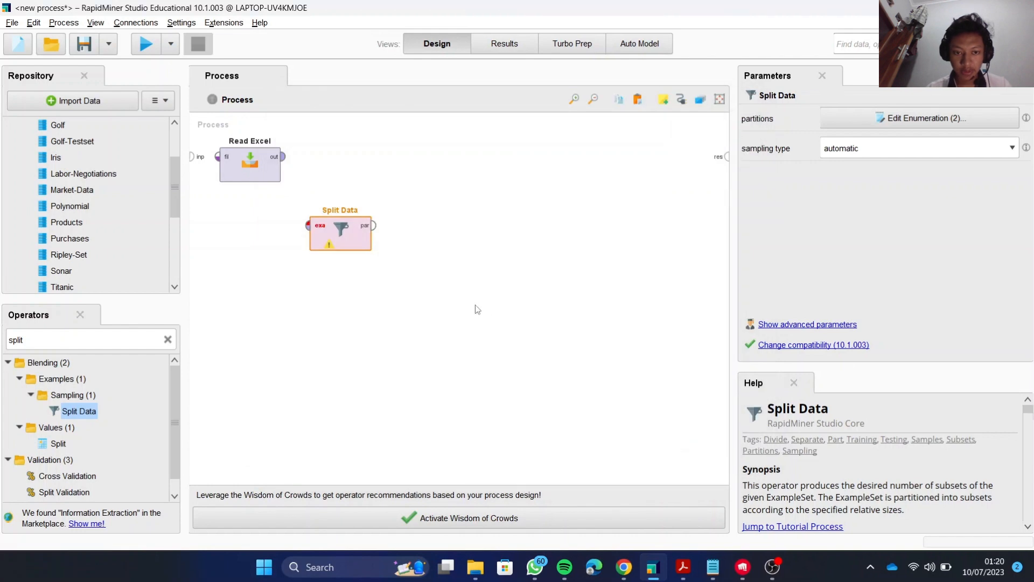
click(432, 312)
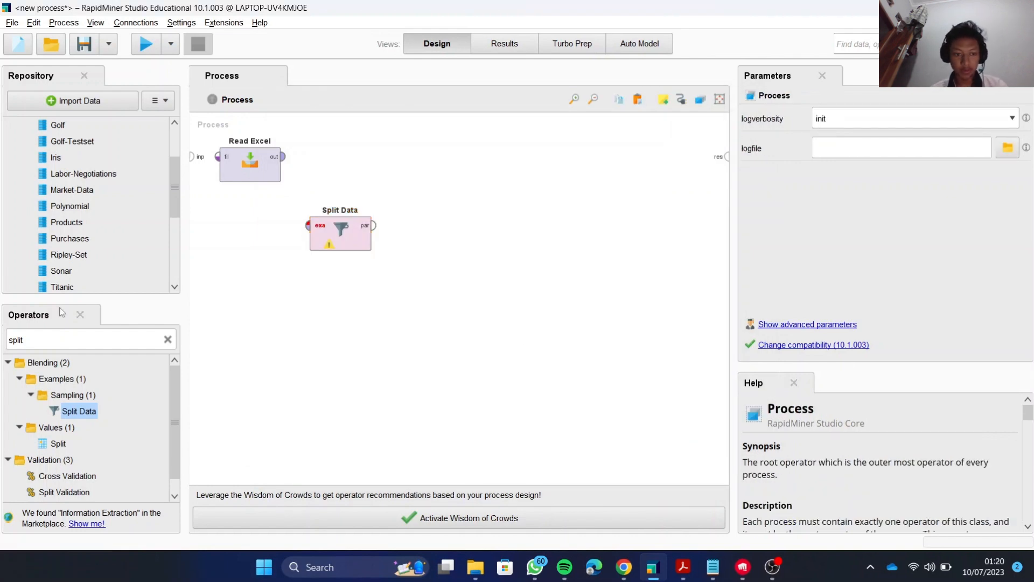
Add a Decision Tree operator to the process, above and to the right of Split Data.
double_click(51, 341)
text(deci)
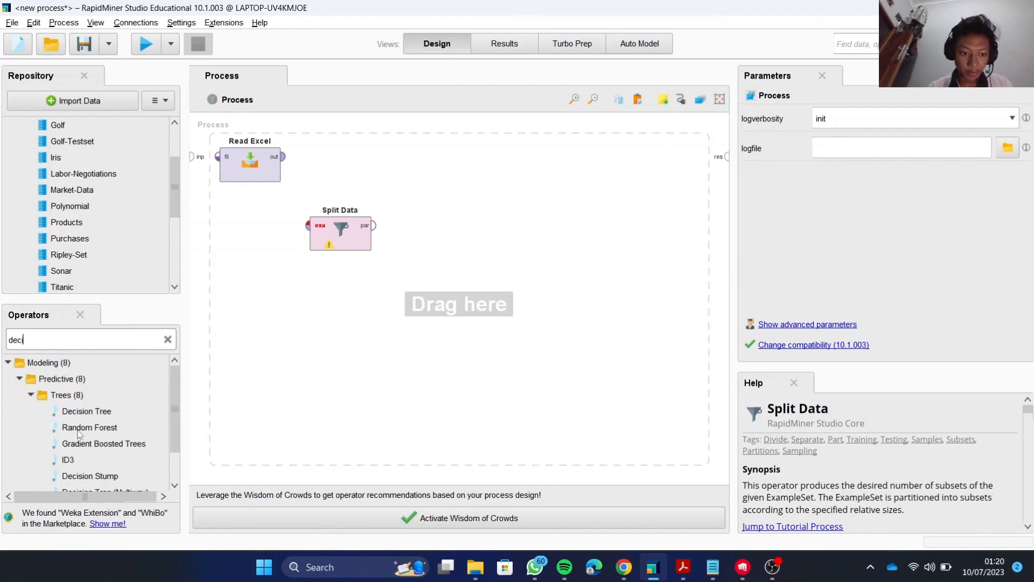
click(91, 413)
drag(94, 414, 433, 167)
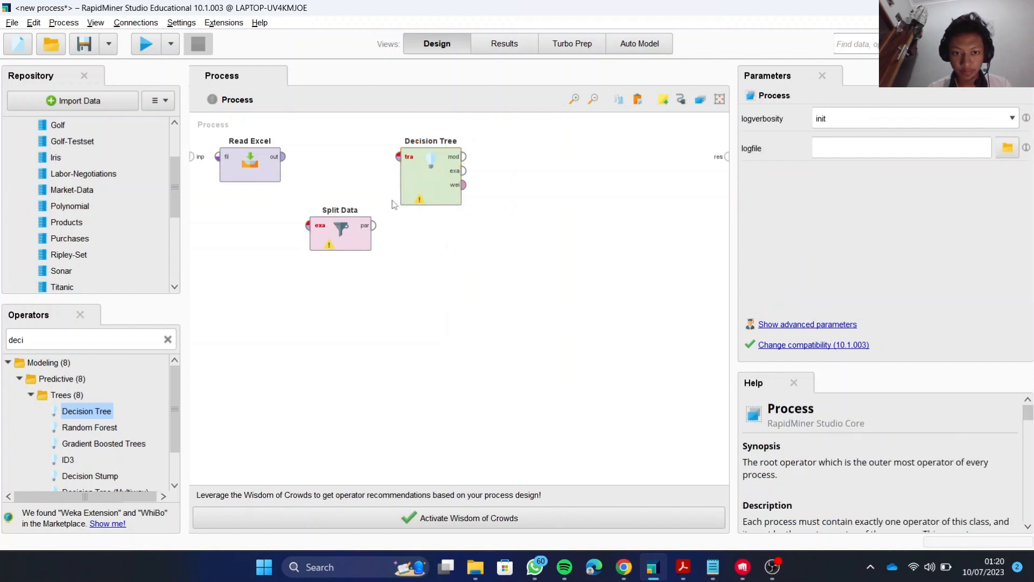
Set the Decision Tree's criterion to gini_index and its maximal depth to 5.
click(442, 185)
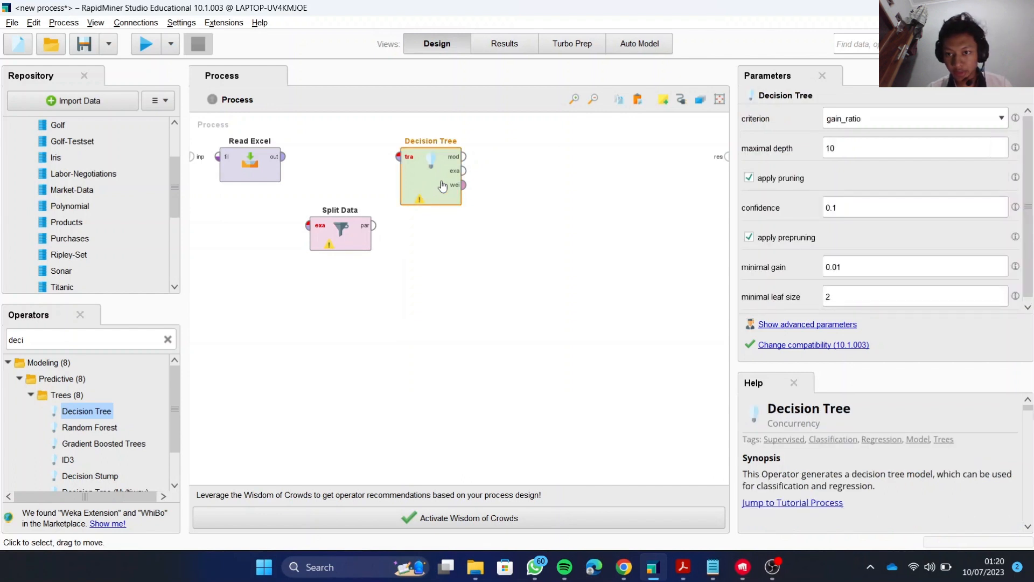
click(912, 120)
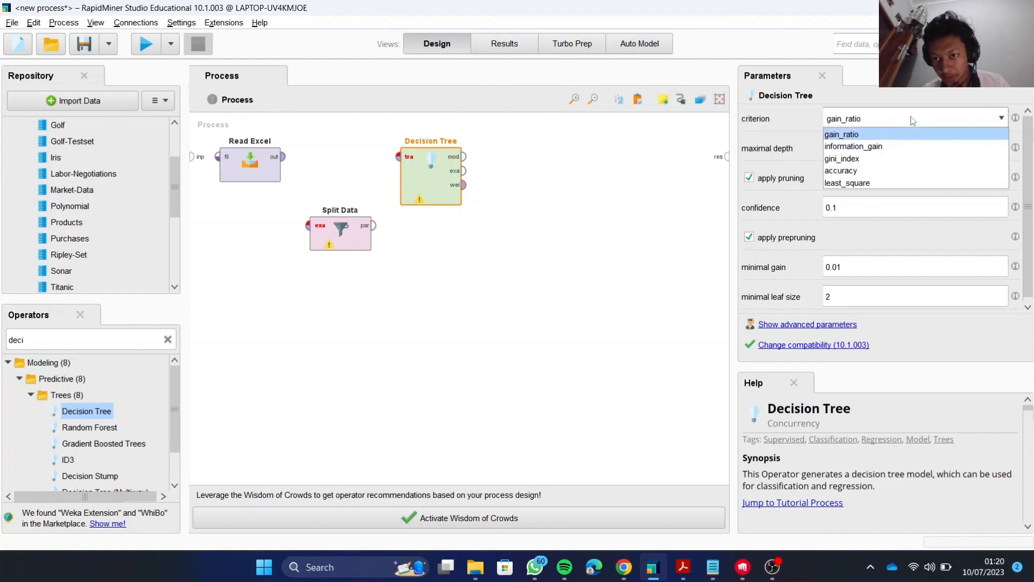
click(888, 162)
click(872, 148)
key(BackSpace)
key(BackSpace)
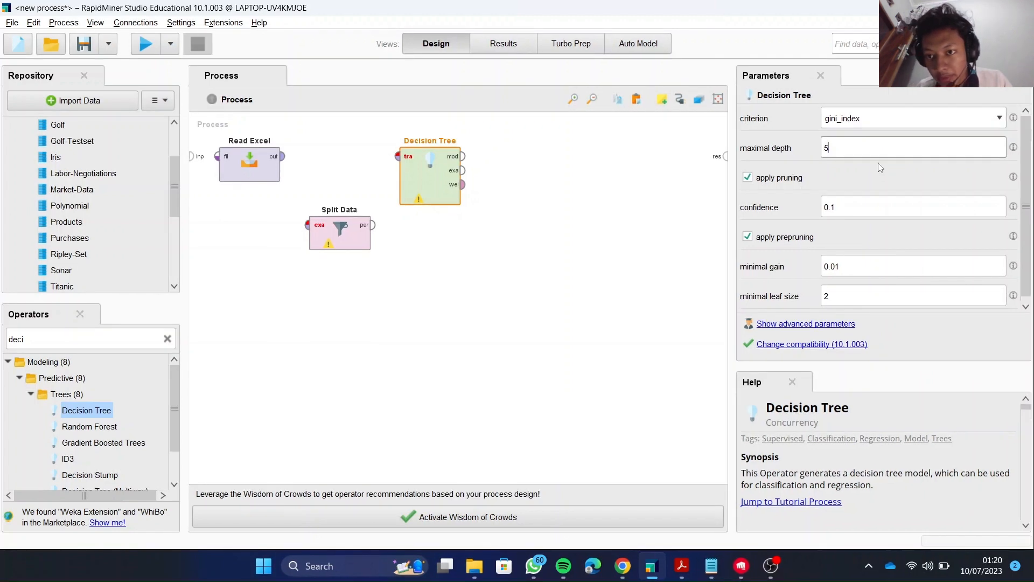
click(693, 264)
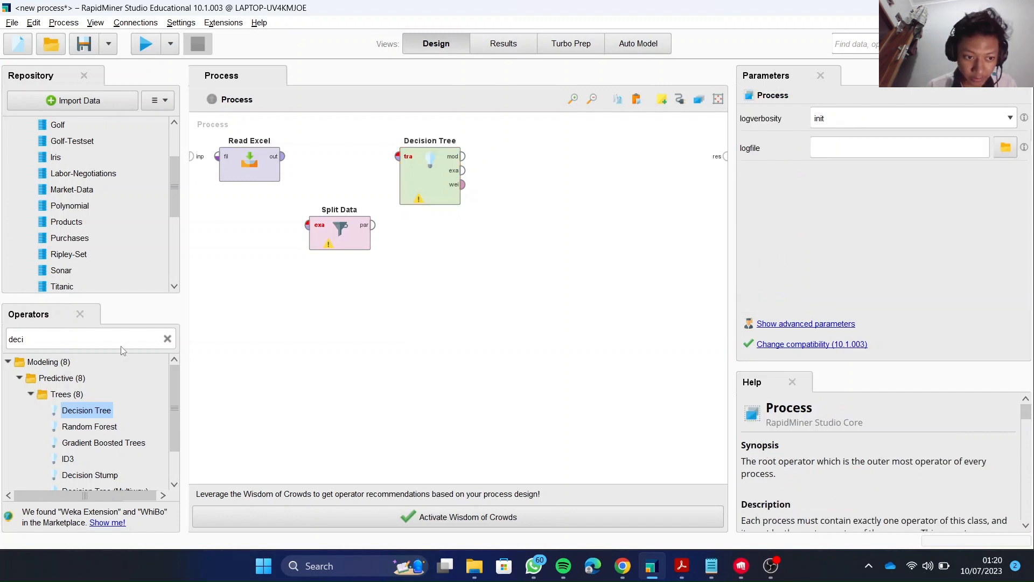
Add an Apply Model operator to the process, below and to the right of the Decision Tree.
click(168, 339)
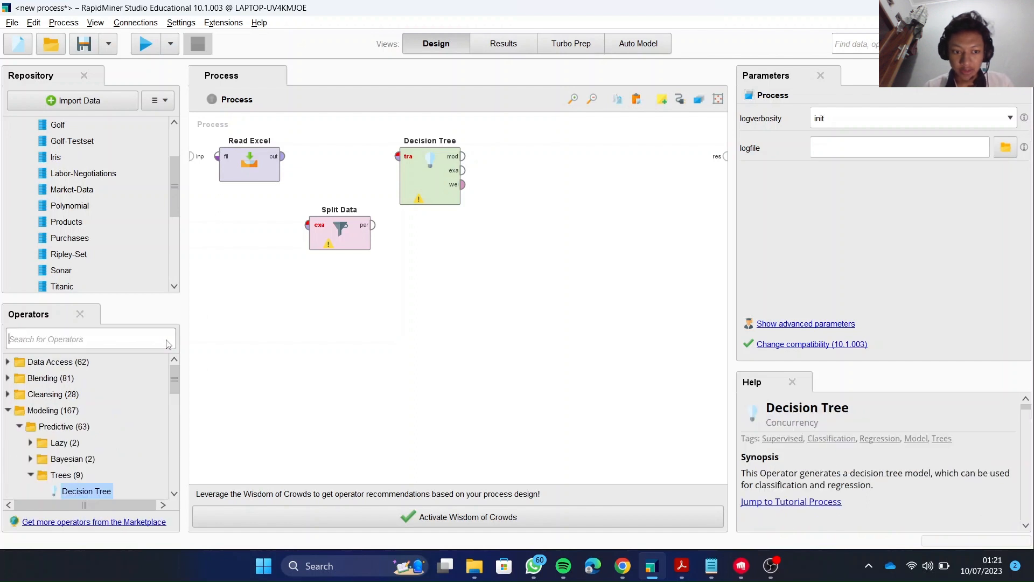
text(appl)
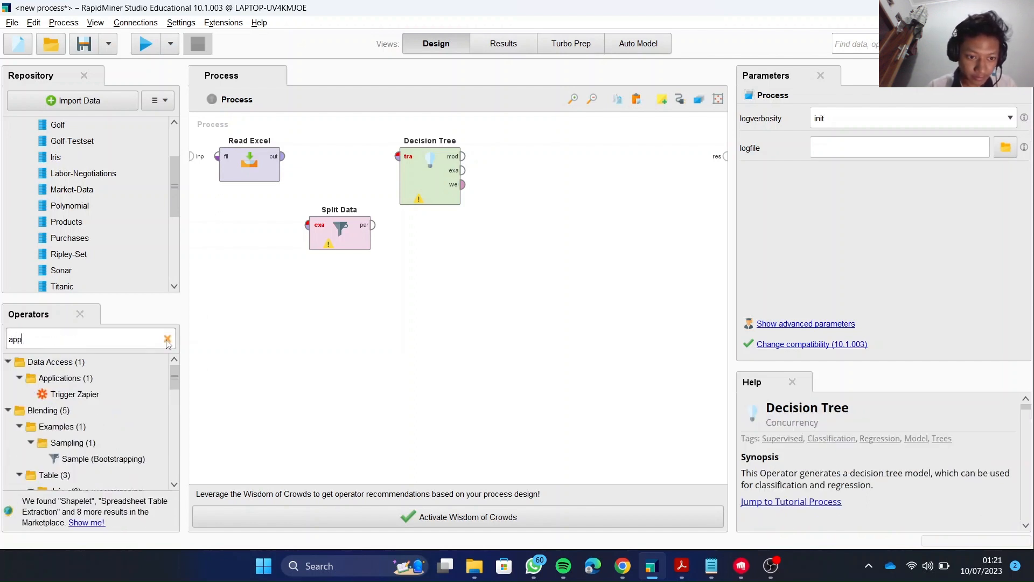
text(y)
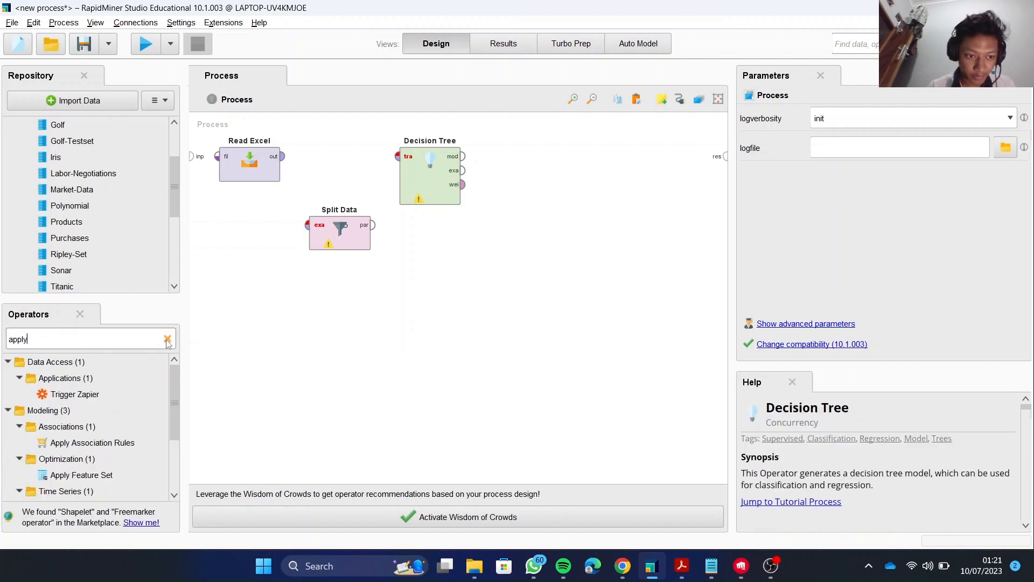
text( m)
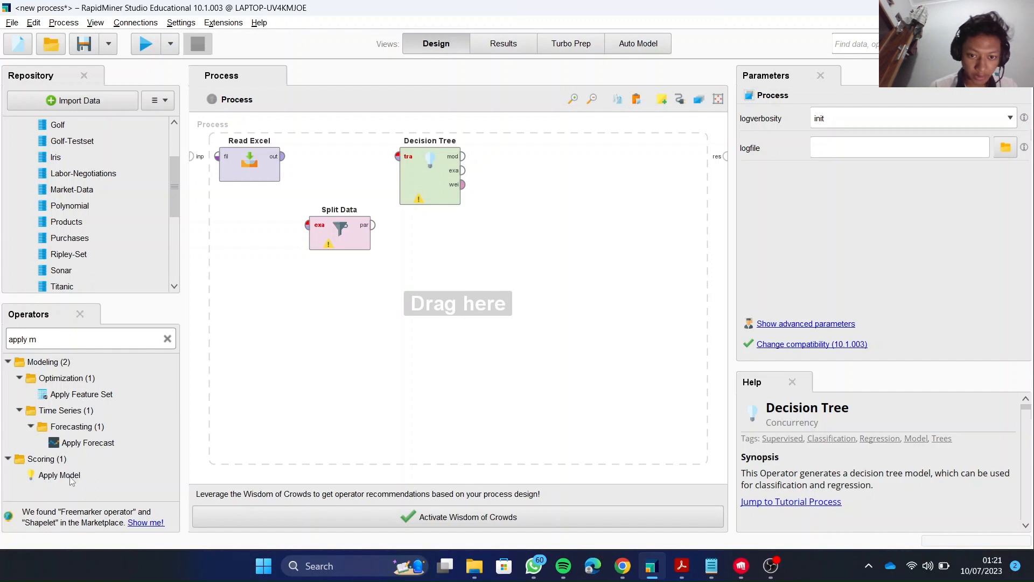
drag(72, 481, 284, 378)
drag(397, 335, 559, 224)
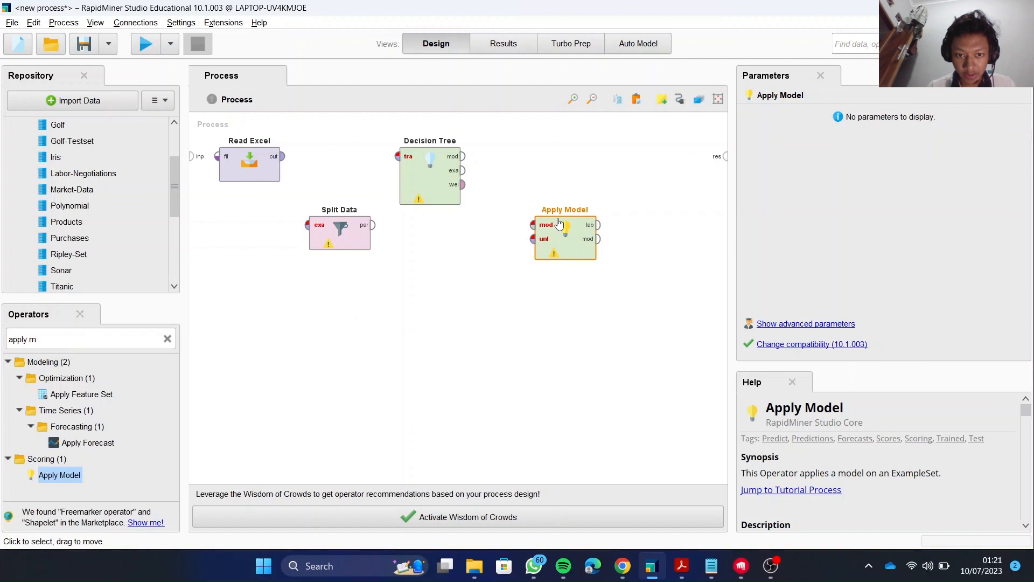
Add a Performance (Classification) operator to the process, above Apply Model.
click(167, 340)
text(p)
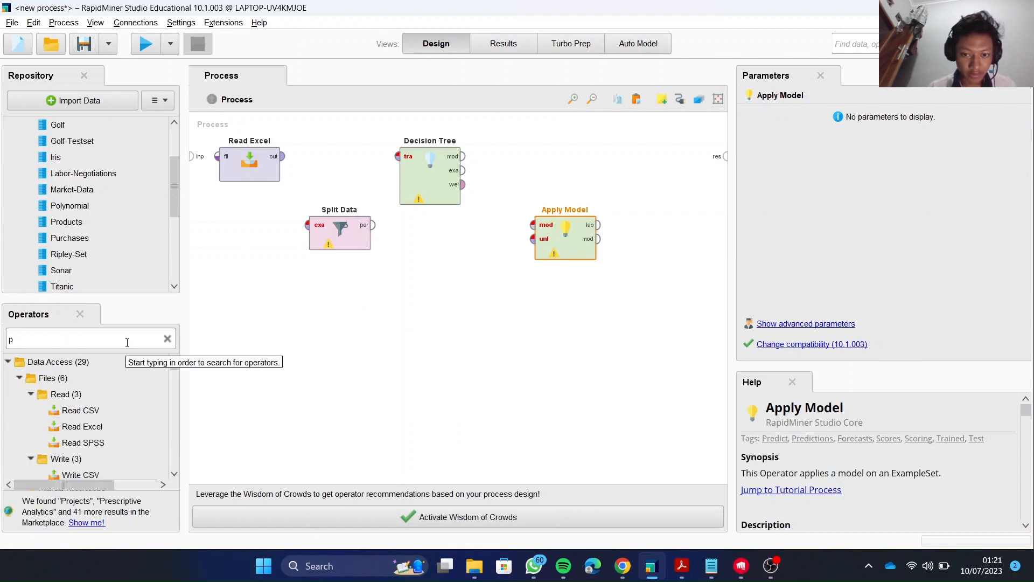
text(erfor)
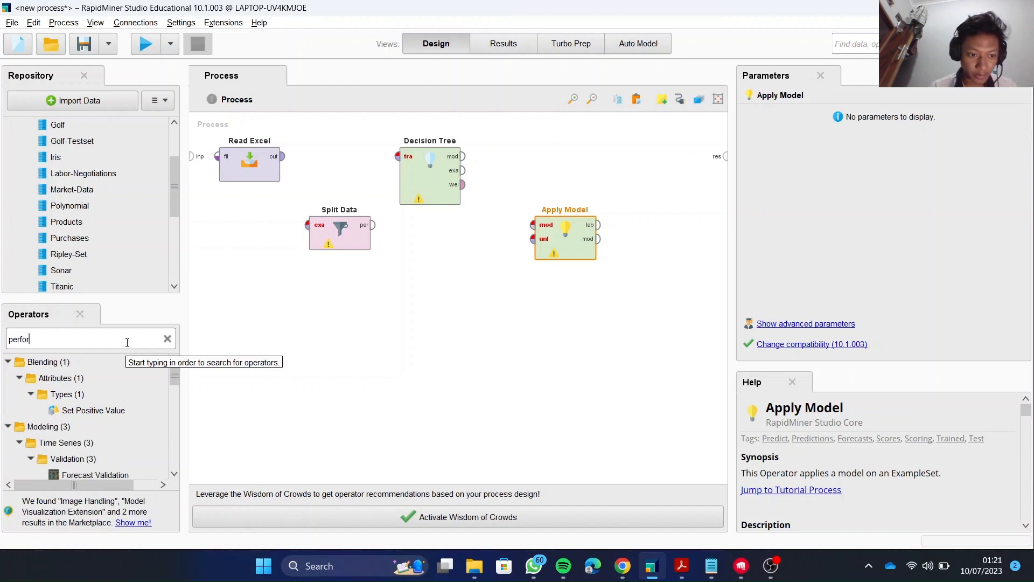
text(man)
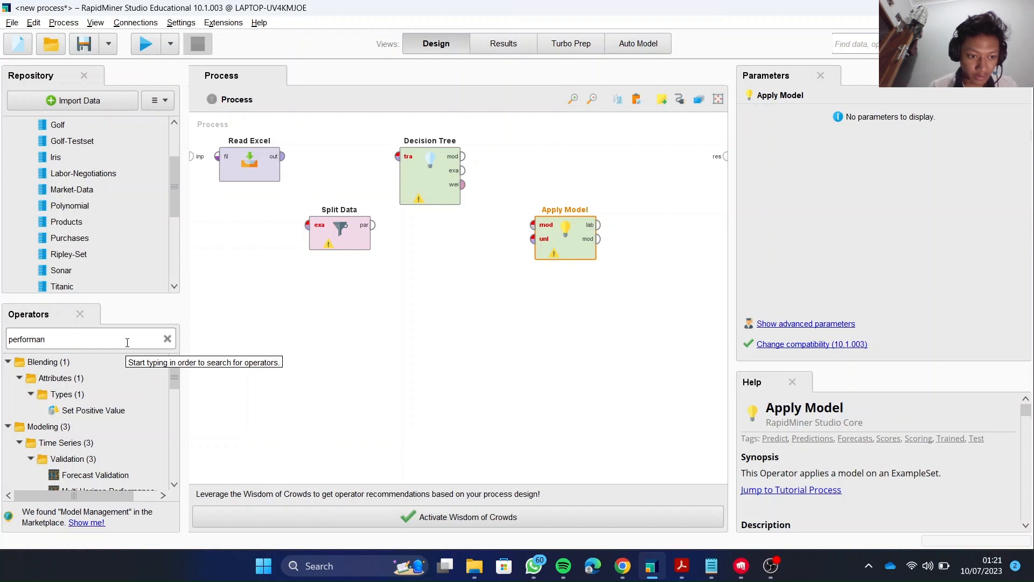
text(ce)
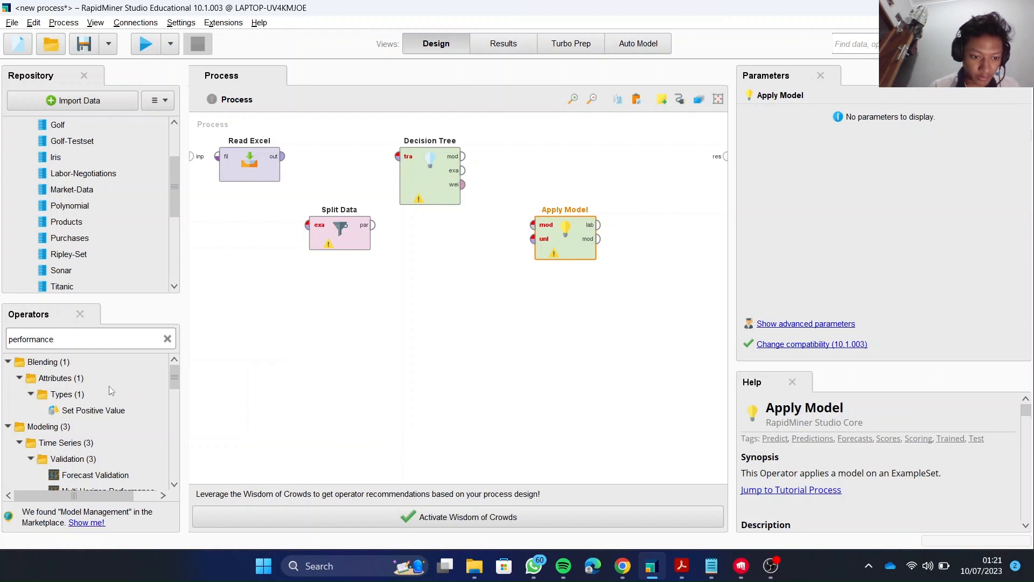
scroll(108, 424, down, 1)
scroll(108, 424, down, 5)
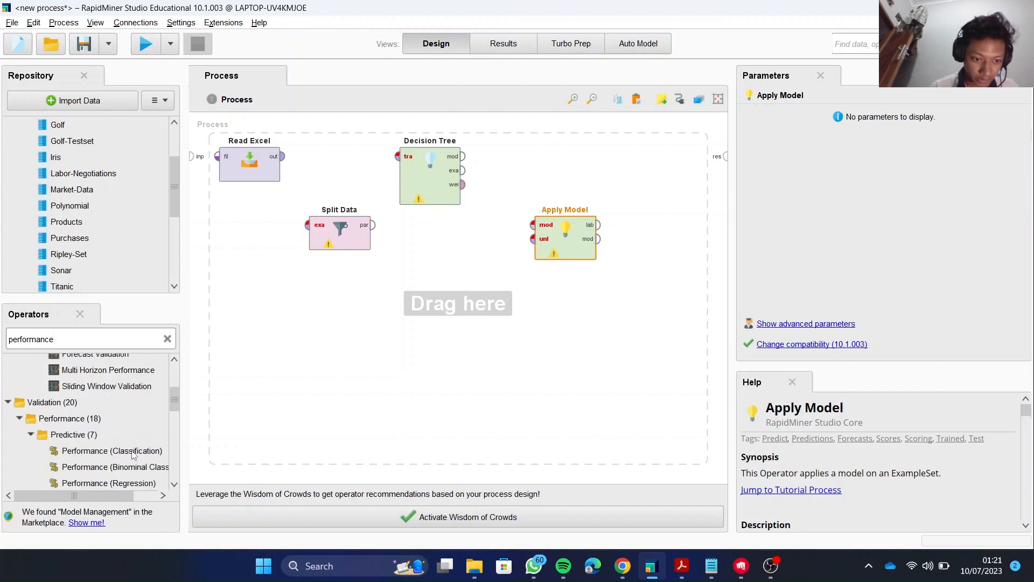
drag(133, 456, 630, 166)
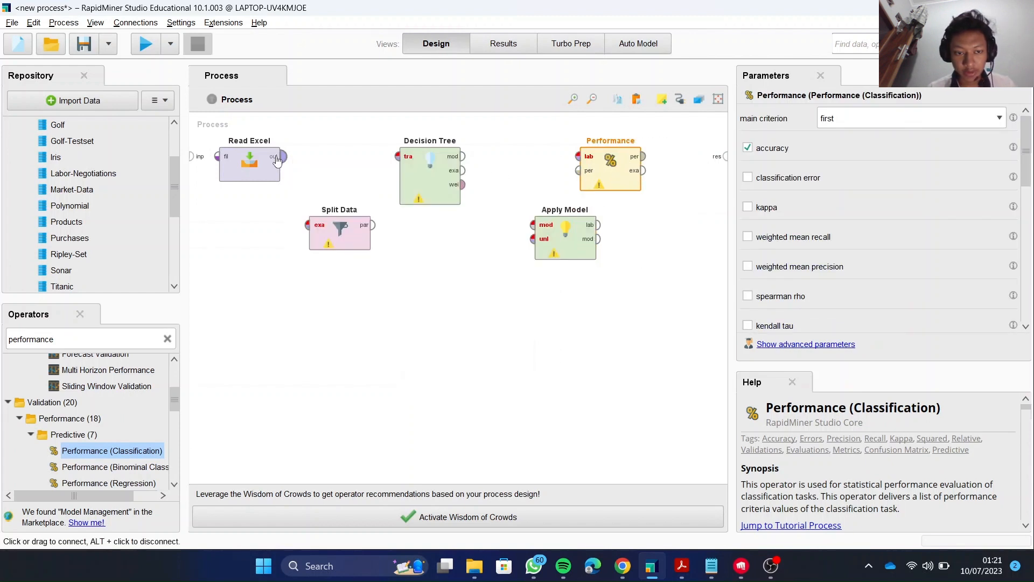
Connect Read Excel's output to the example set input of Split Data.
click(277, 158)
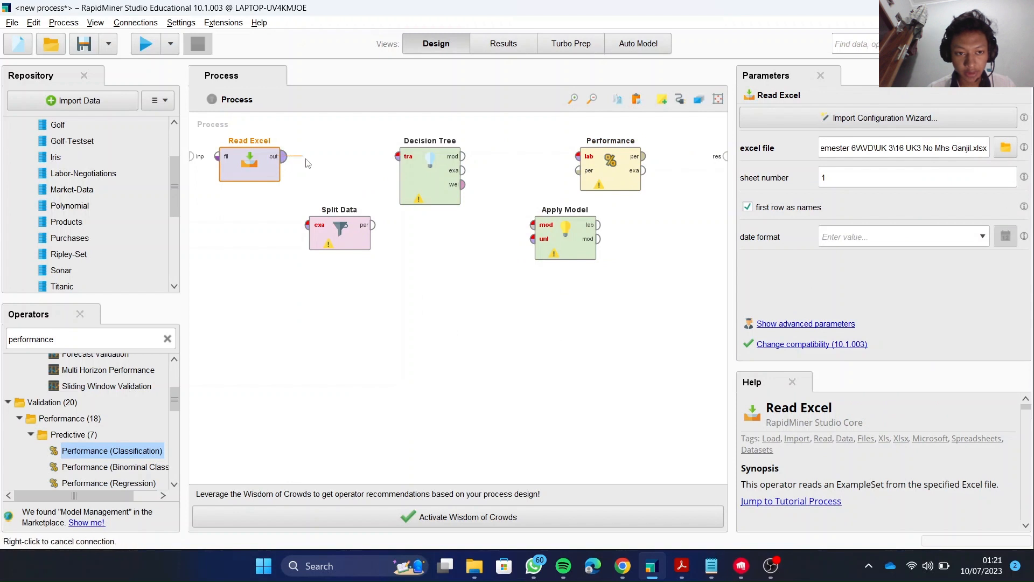
click(308, 227)
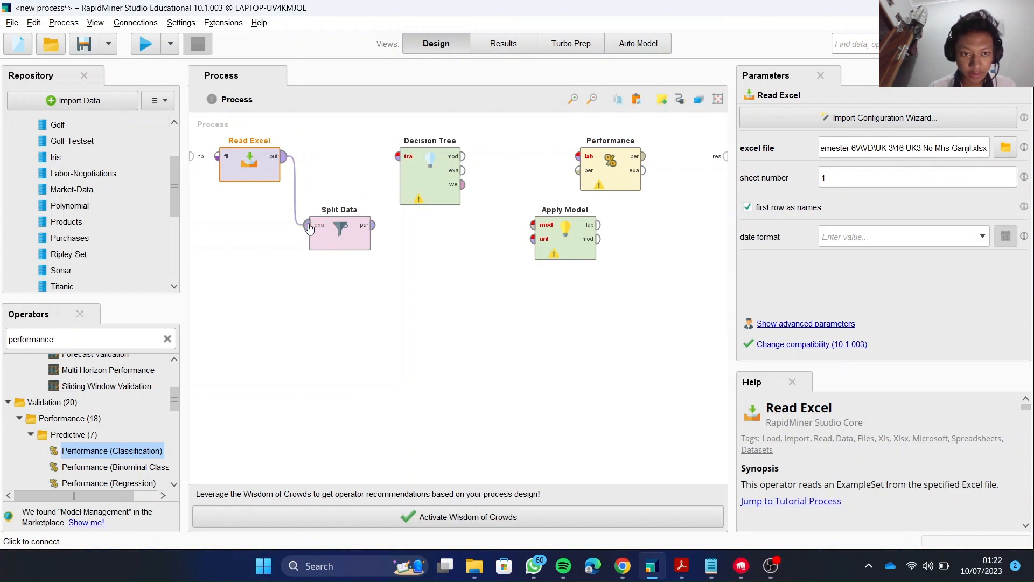
Connect Split Data's first partition output to the training set input of the Decision Tree.
click(361, 330)
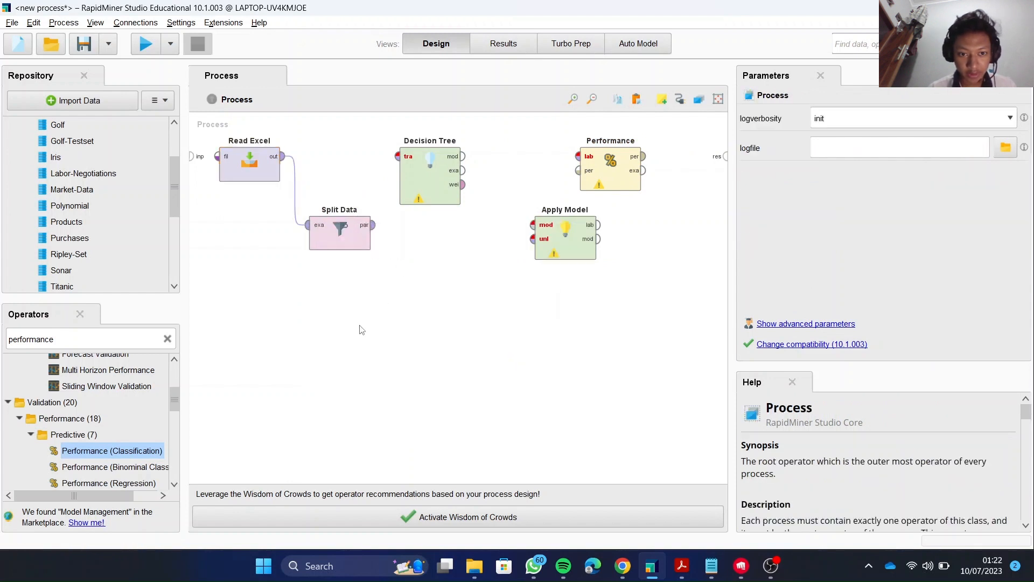
click(371, 232)
click(370, 231)
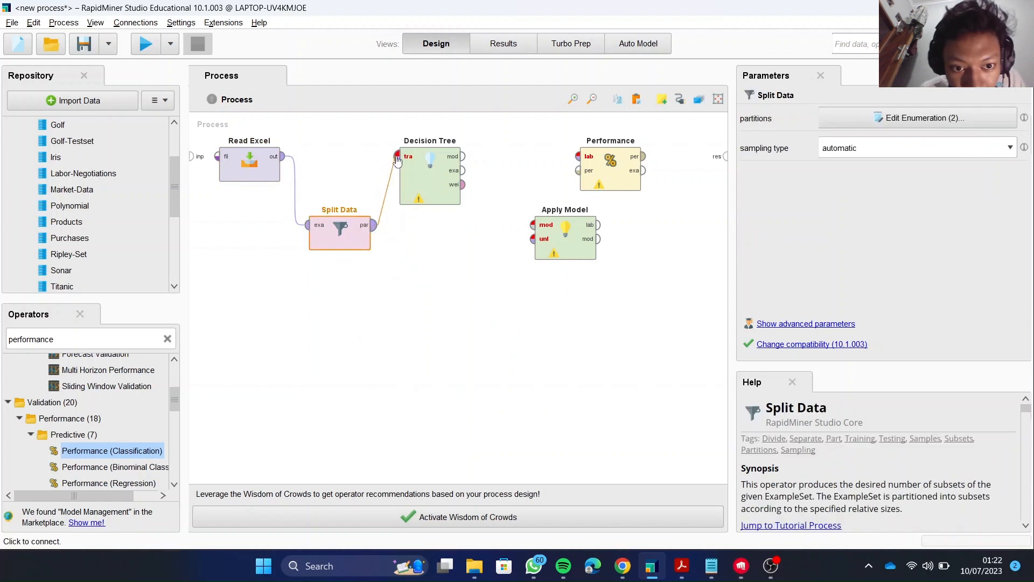
click(397, 158)
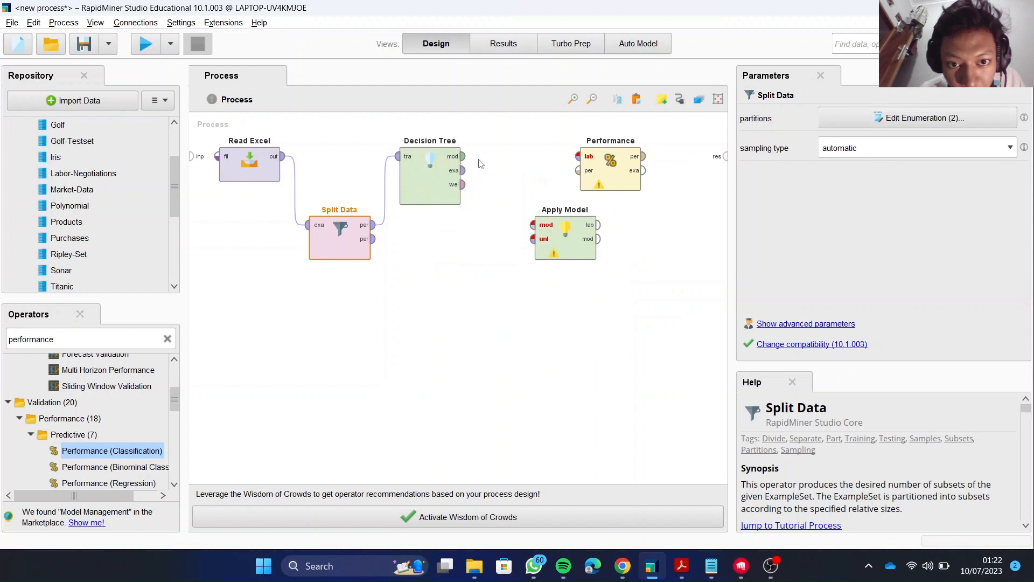
Connect the Decision Tree's model output and Split Data's second partition output to Apply Model's model and unlabelled data inputs.
click(462, 156)
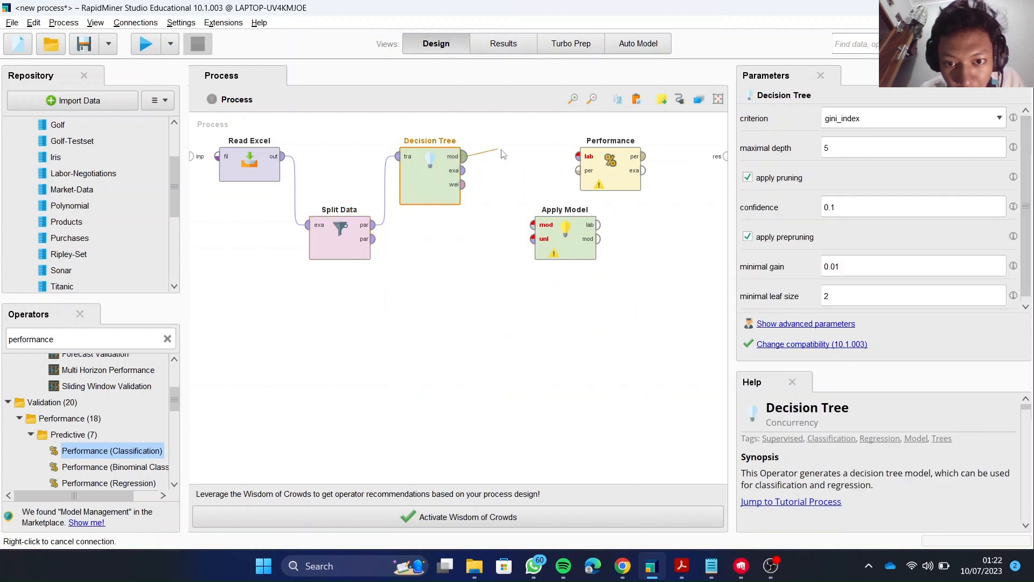
click(536, 226)
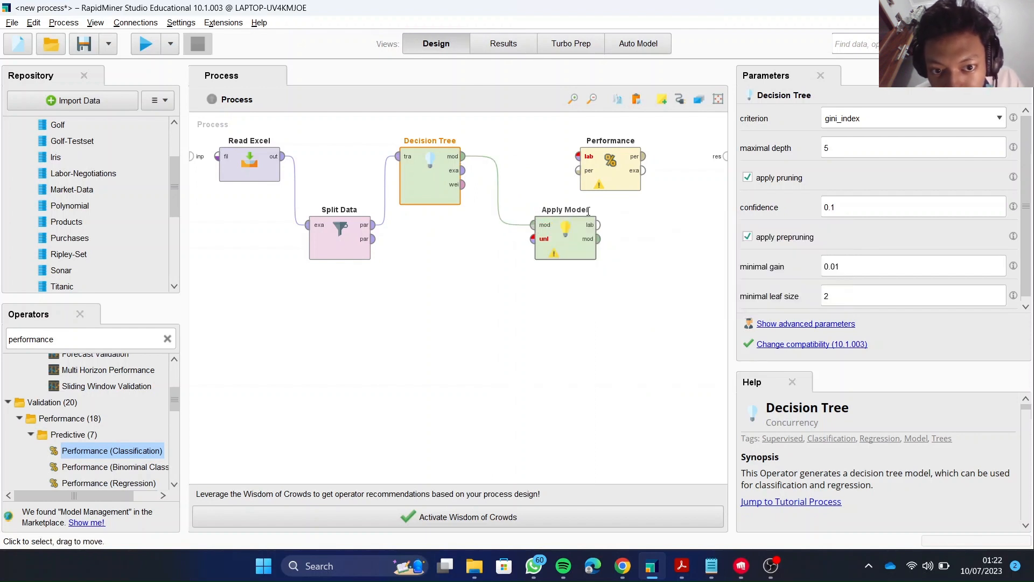
click(375, 247)
click(375, 246)
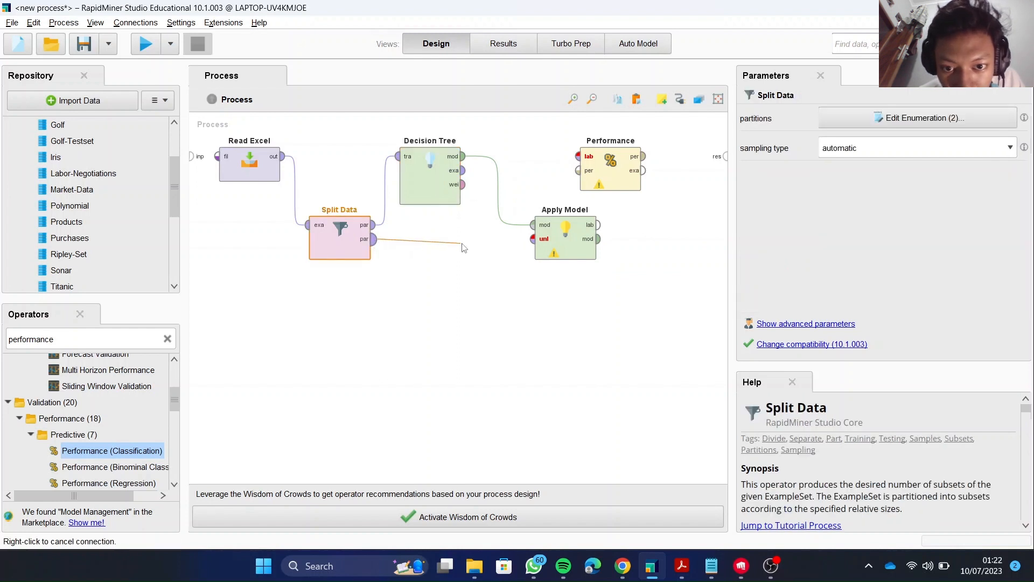
click(533, 240)
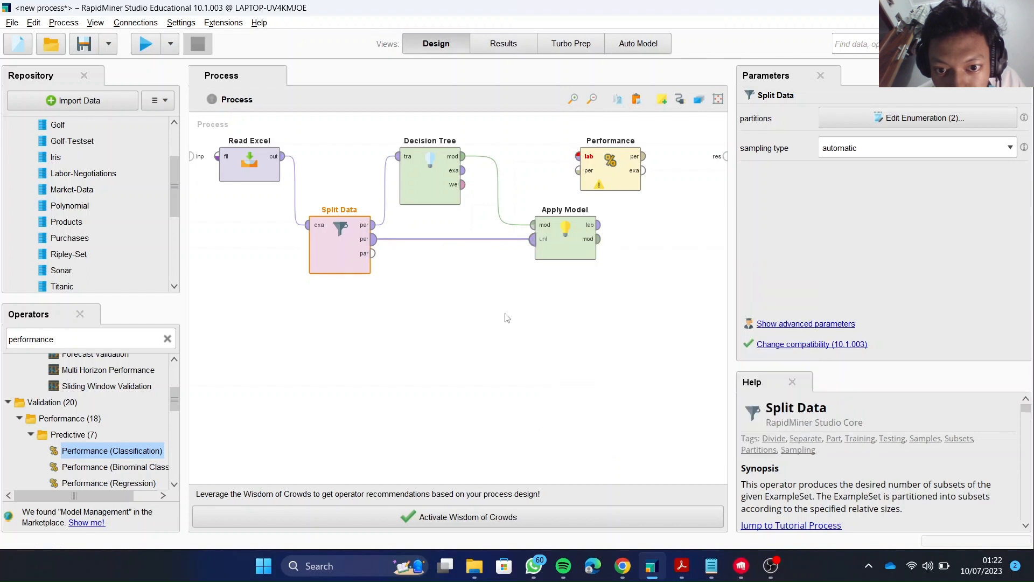
click(502, 351)
Move the Performance operator closer to the result ports and connect Apply Model's labelled data output to its labelled data input.
click(622, 156)
drag(622, 156, 667, 155)
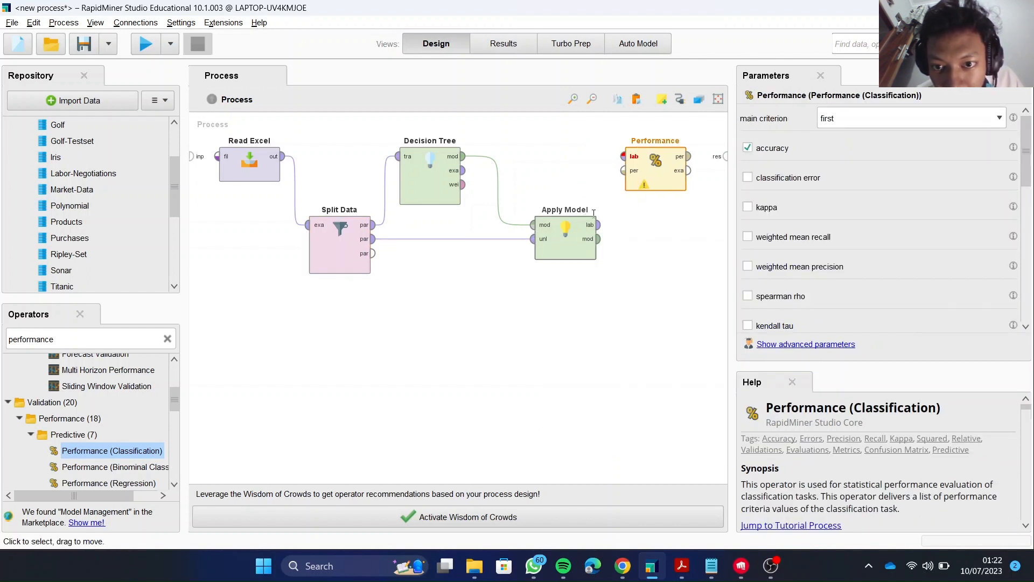
click(599, 225)
click(623, 156)
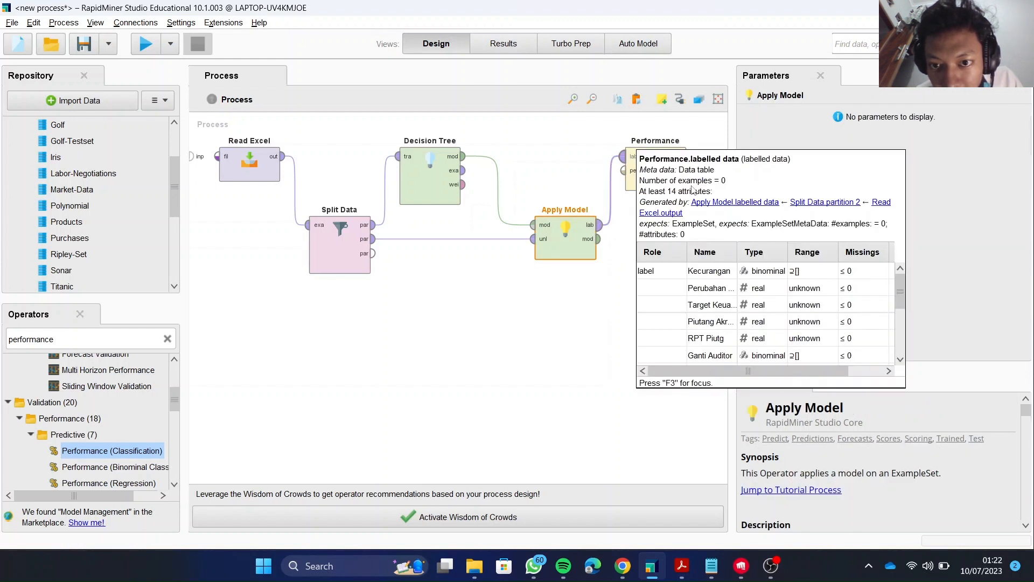
Connect Performance's performance and example set outputs to the first and second result ports of the process.
click(689, 156)
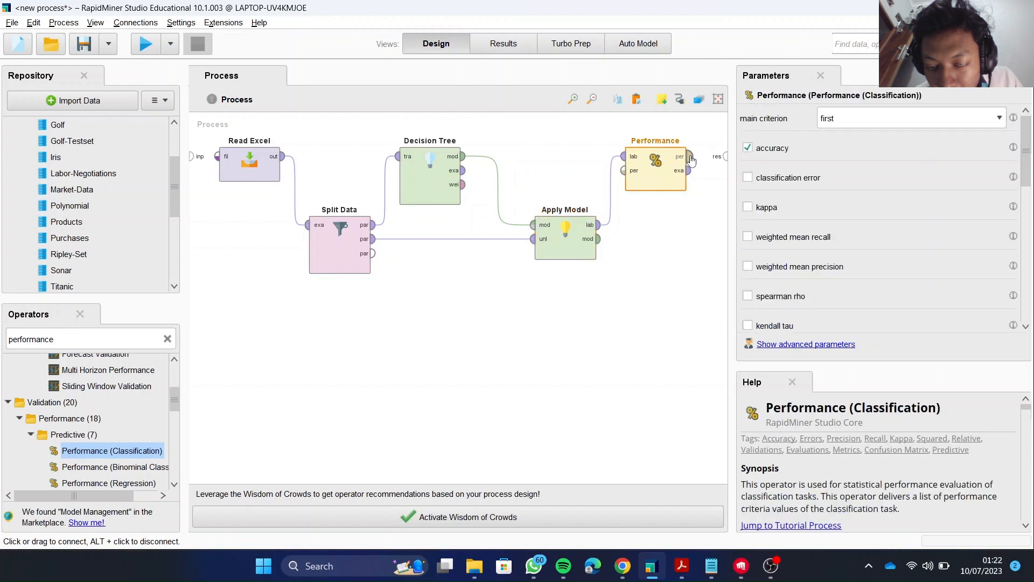
click(726, 156)
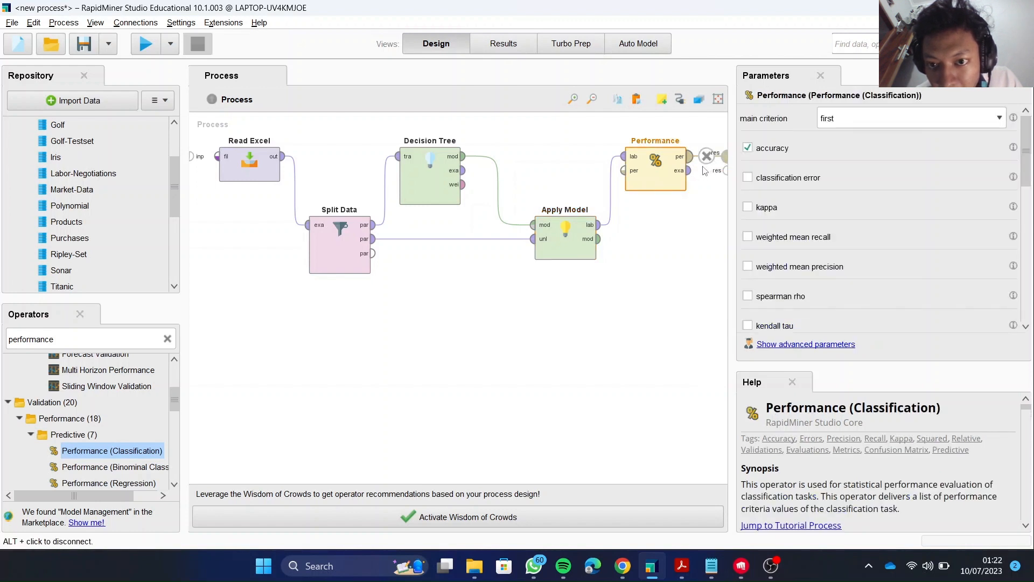
click(690, 171)
click(726, 170)
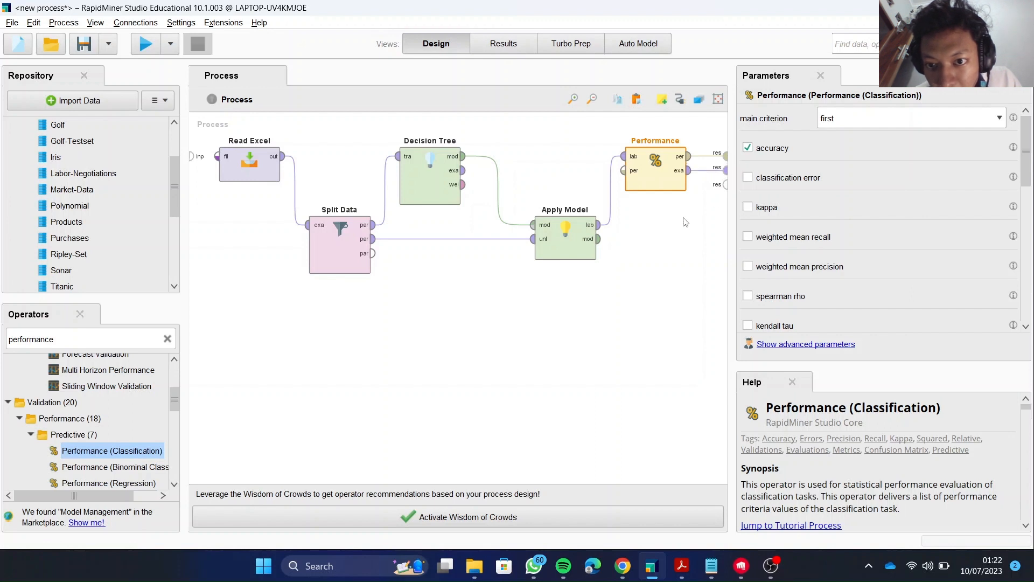
Connect Apply Model's model output to the third result port and run the process.
click(598, 239)
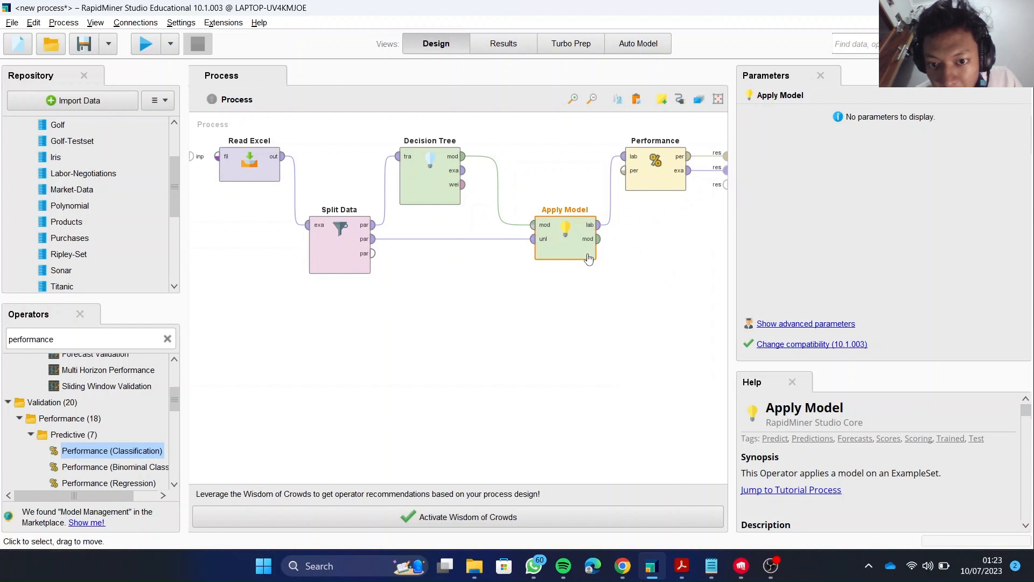
click(598, 238)
drag(715, 189, 727, 185)
click(598, 238)
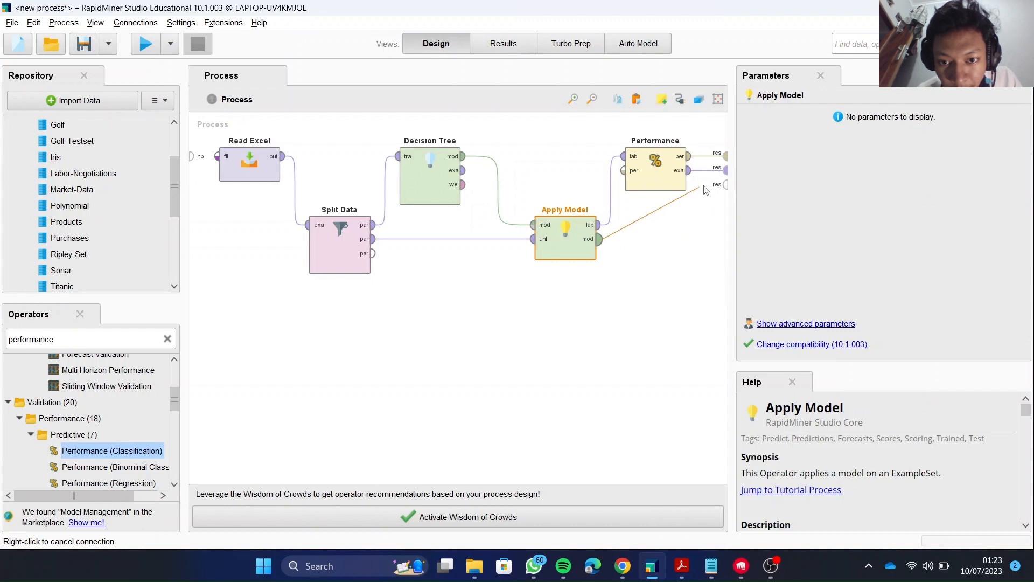
click(725, 184)
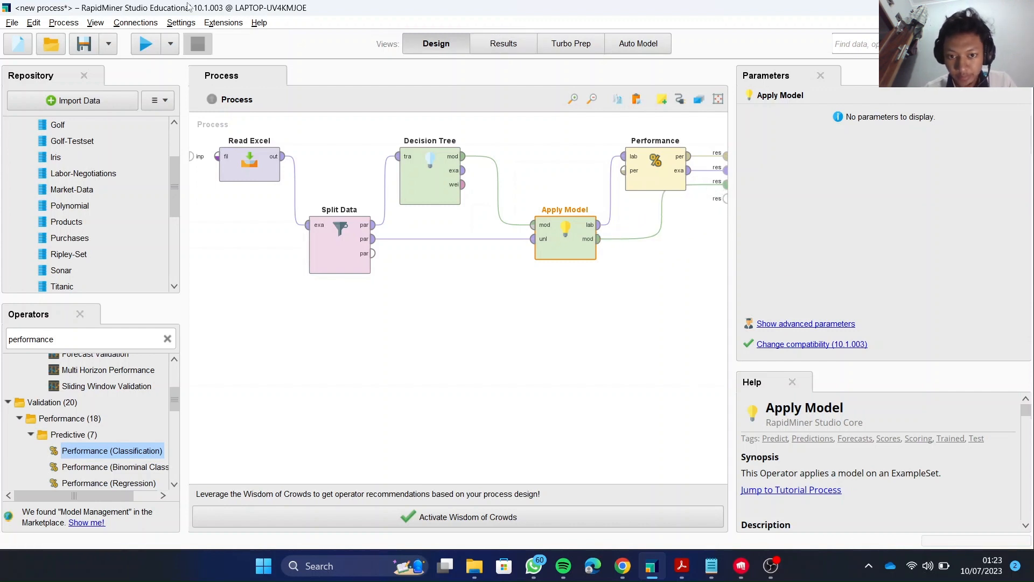
click(139, 48)
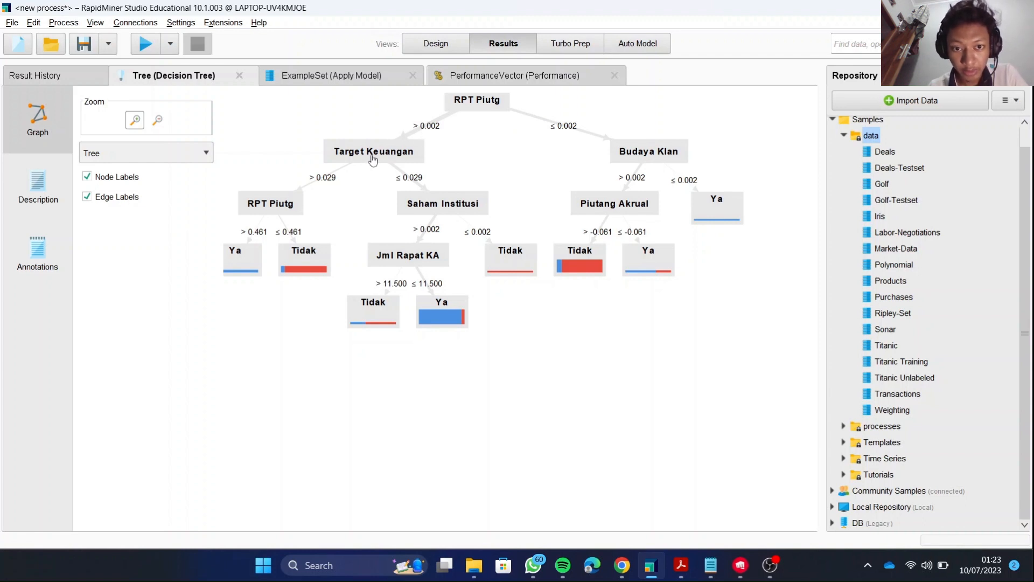
Examine the decision tree's paths for RPT Piutg > 0.002, from Target Keuangan through Saham Institusi and Jml Rapat KA to the leaves.
click(401, 154)
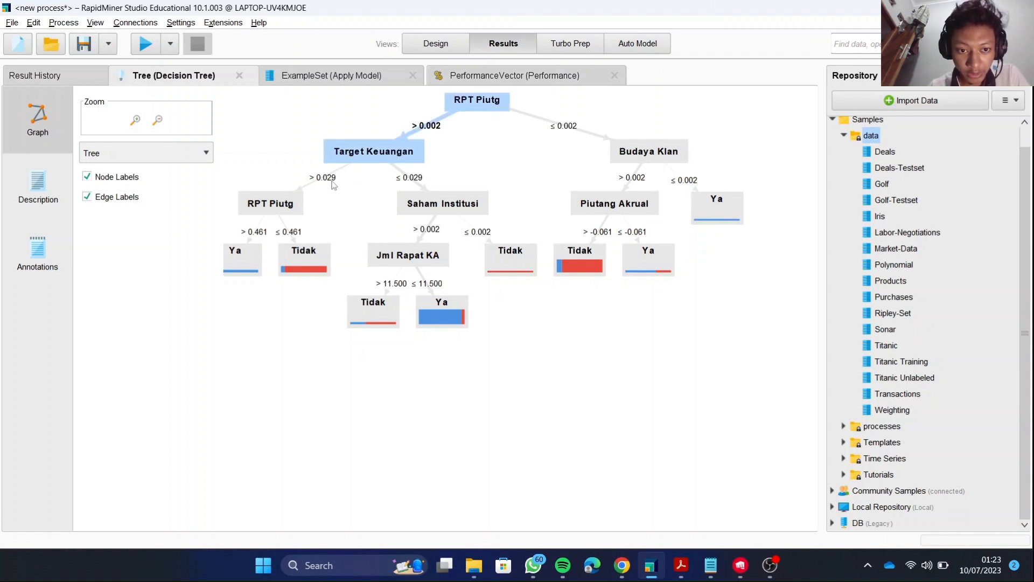
click(280, 210)
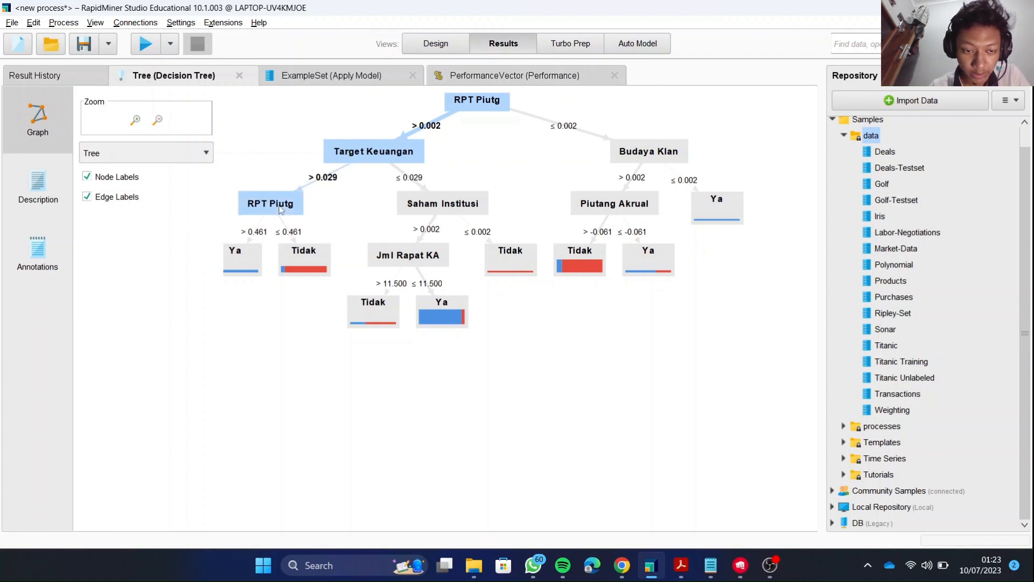
mouse_move(279, 216)
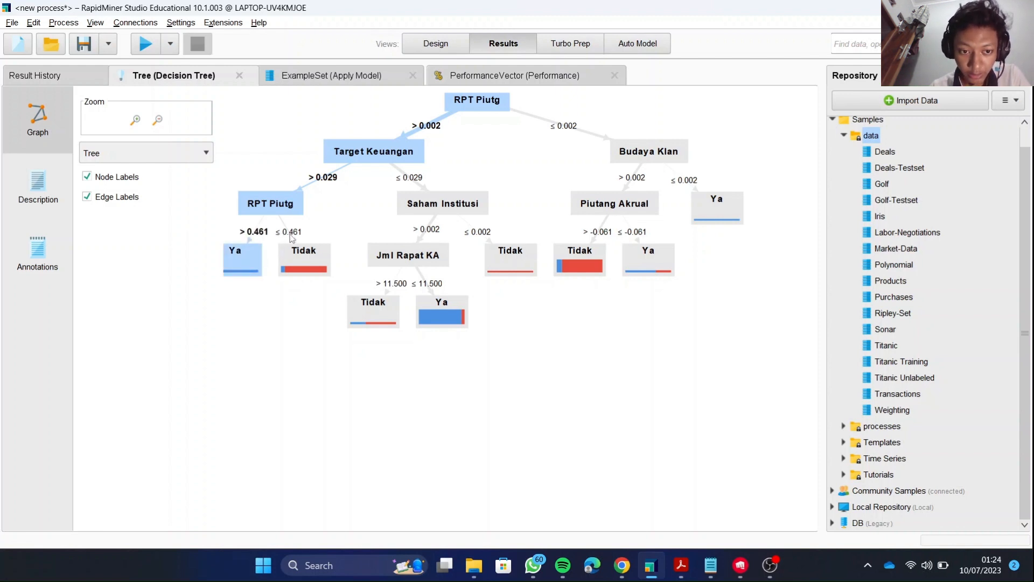
click(304, 255)
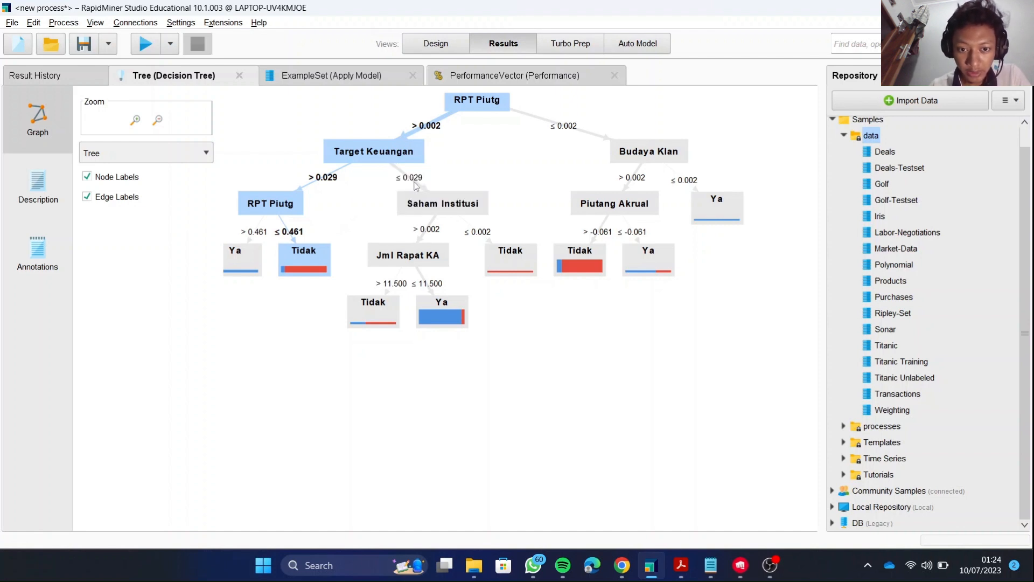
click(424, 207)
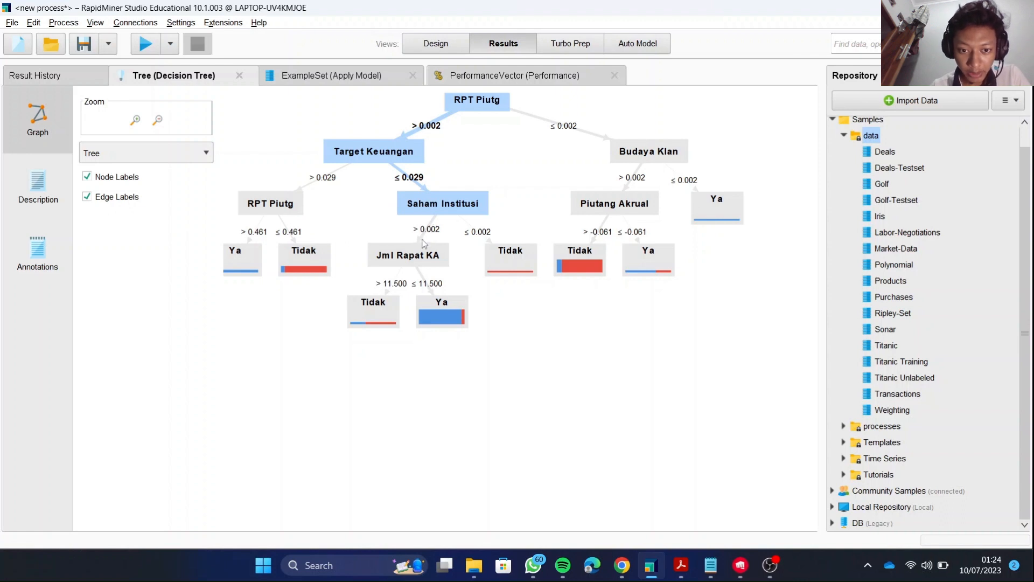
click(409, 255)
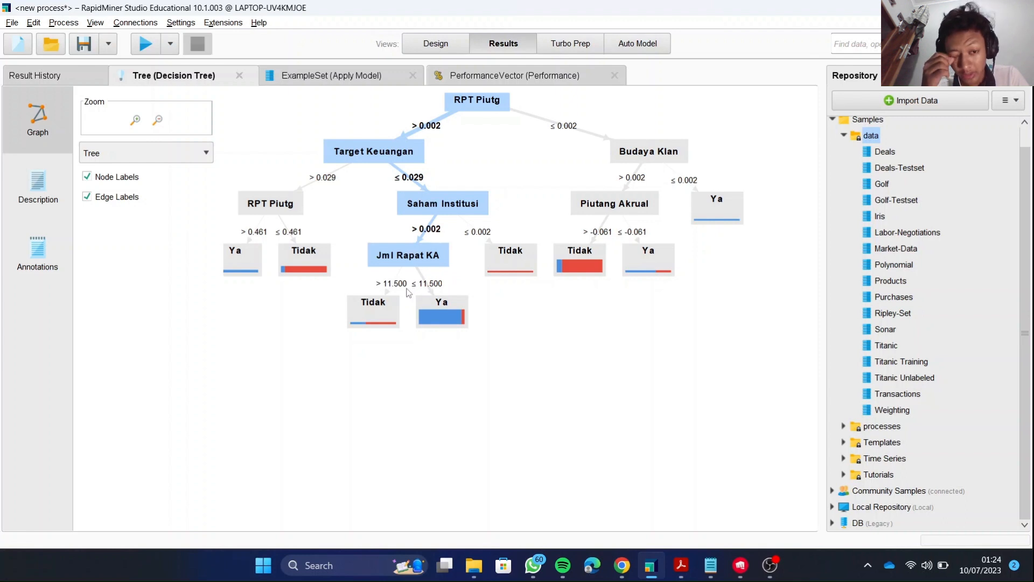
click(376, 305)
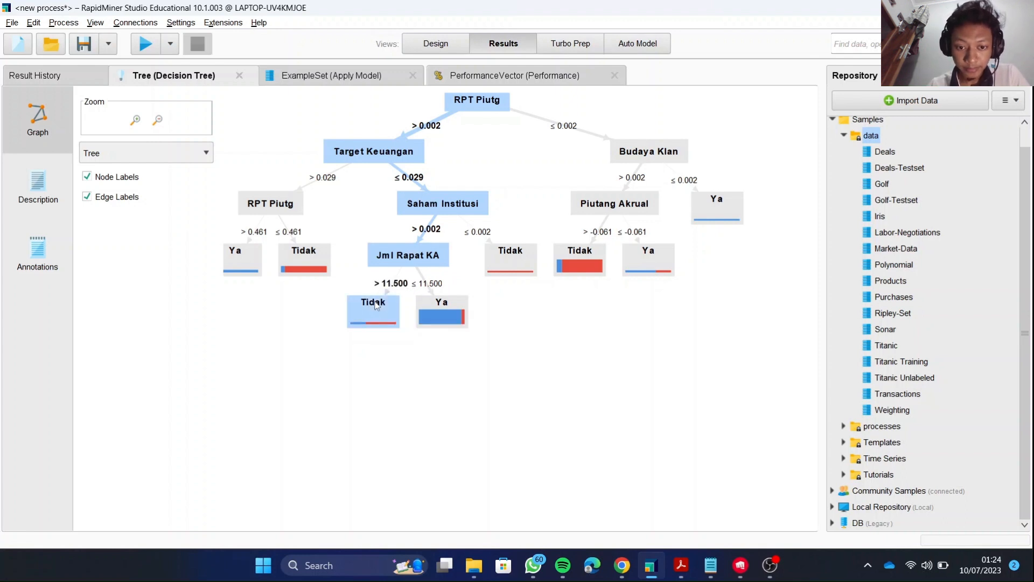
click(438, 311)
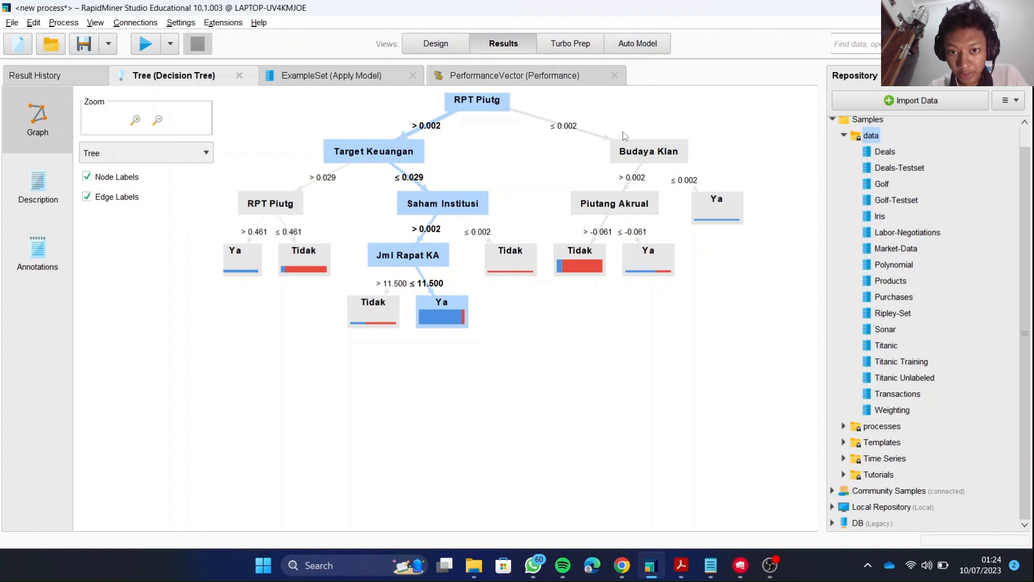
Examine the decision tree's paths for RPT Piutg ≤ 0.002, through Budaya Klan and Piutang Akrual to their leaves.
click(639, 157)
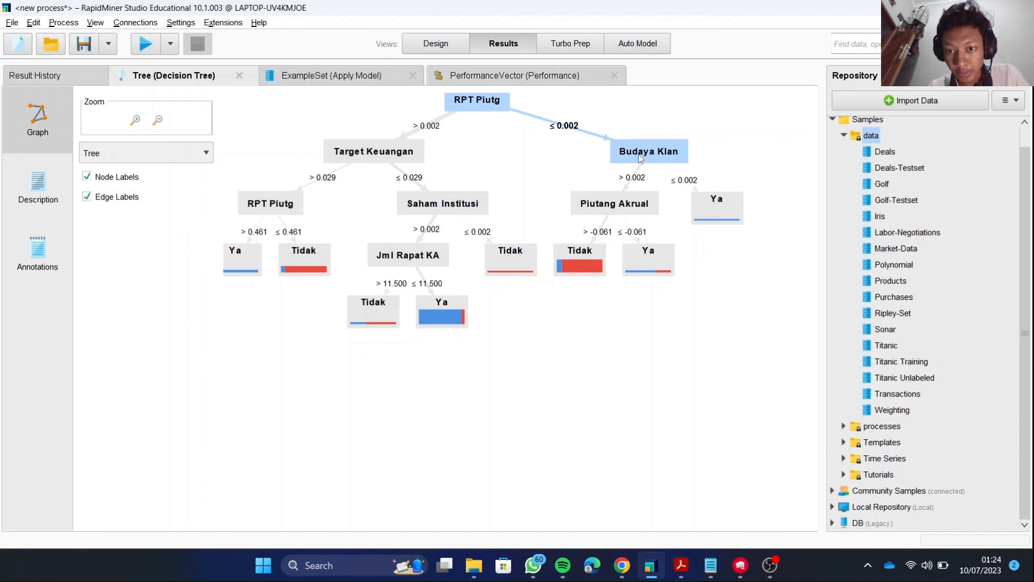
click(625, 199)
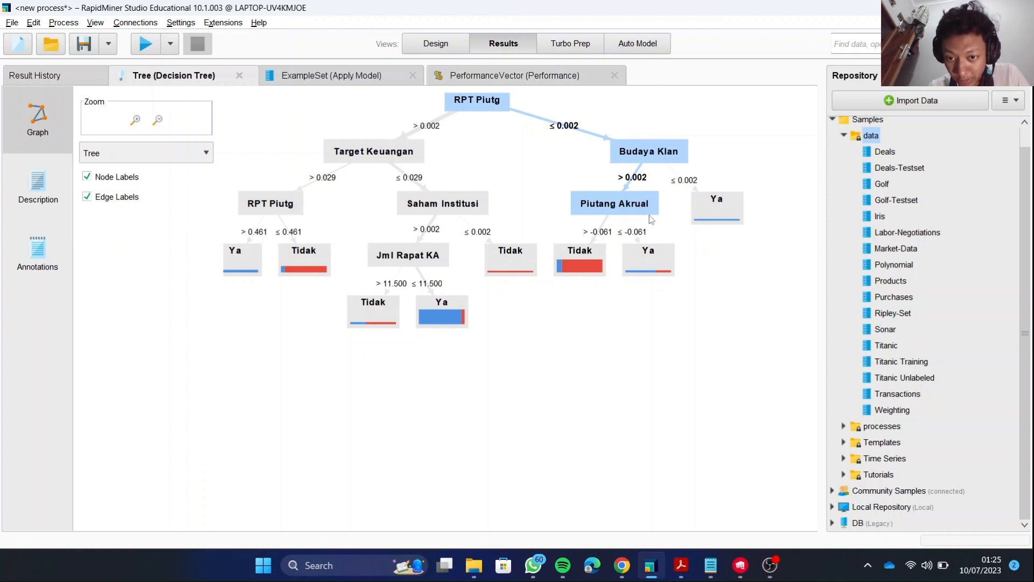
click(576, 256)
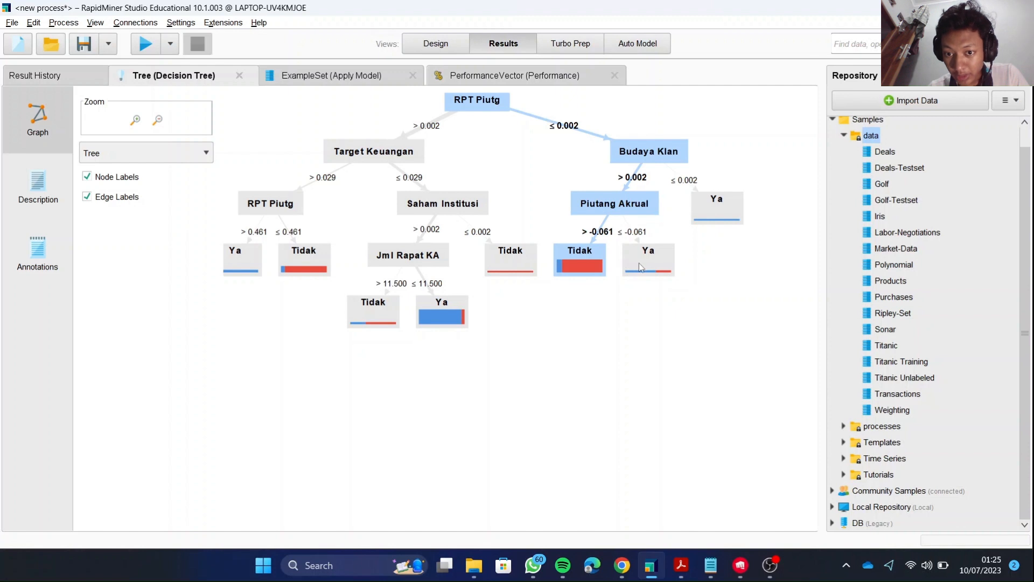
mouse_move(658, 256)
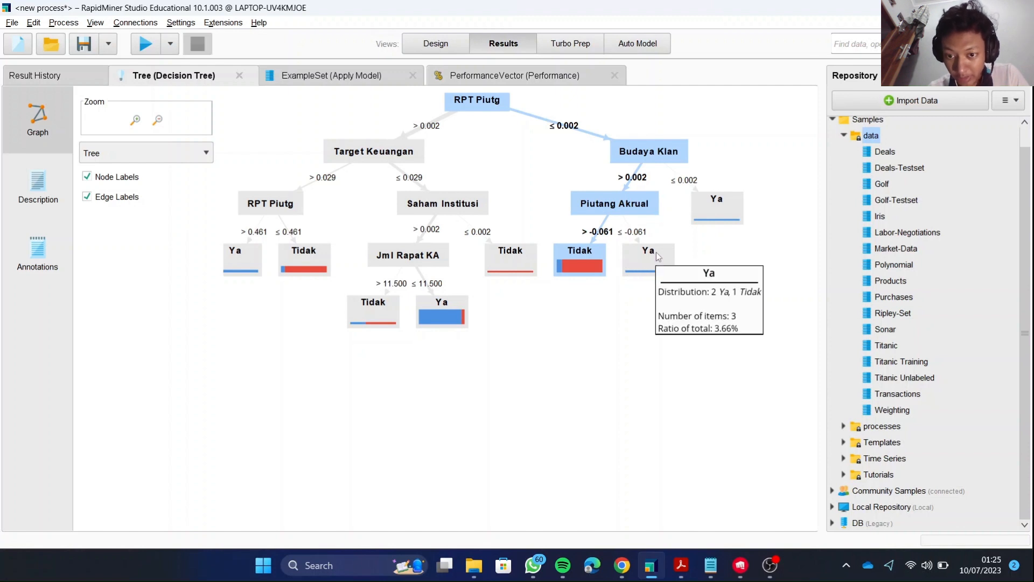
click(657, 255)
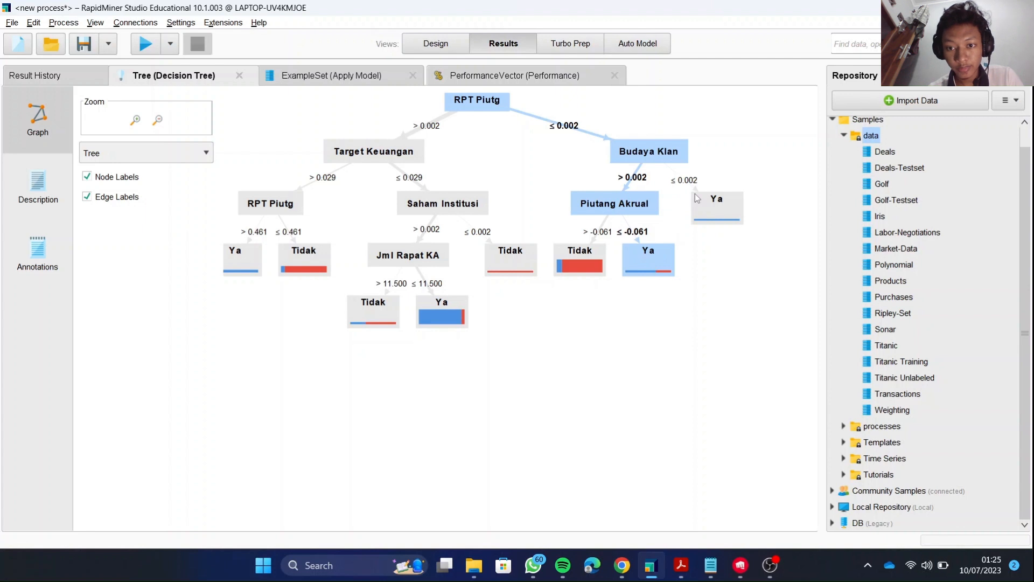
mouse_move(698, 198)
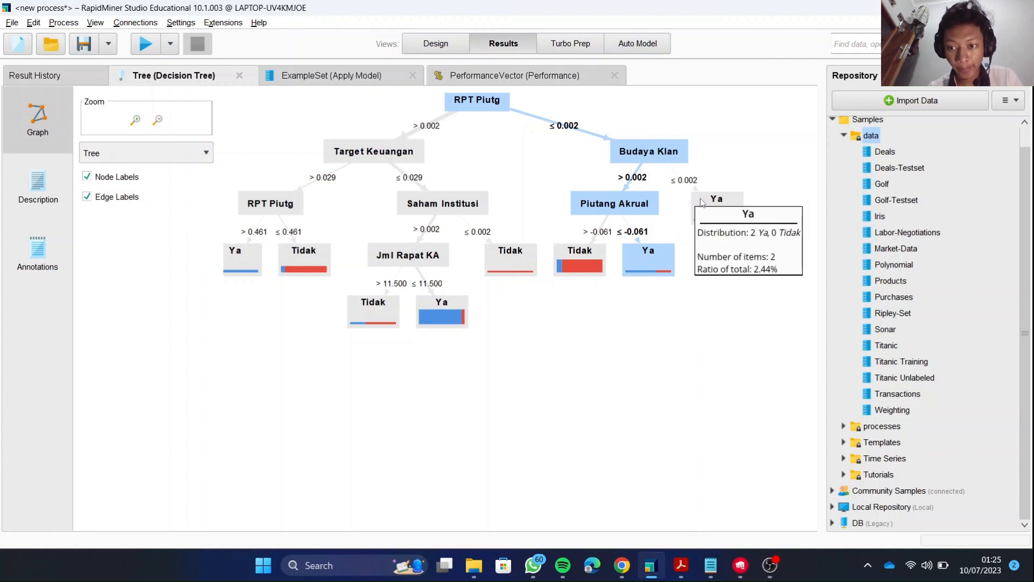
click(701, 202)
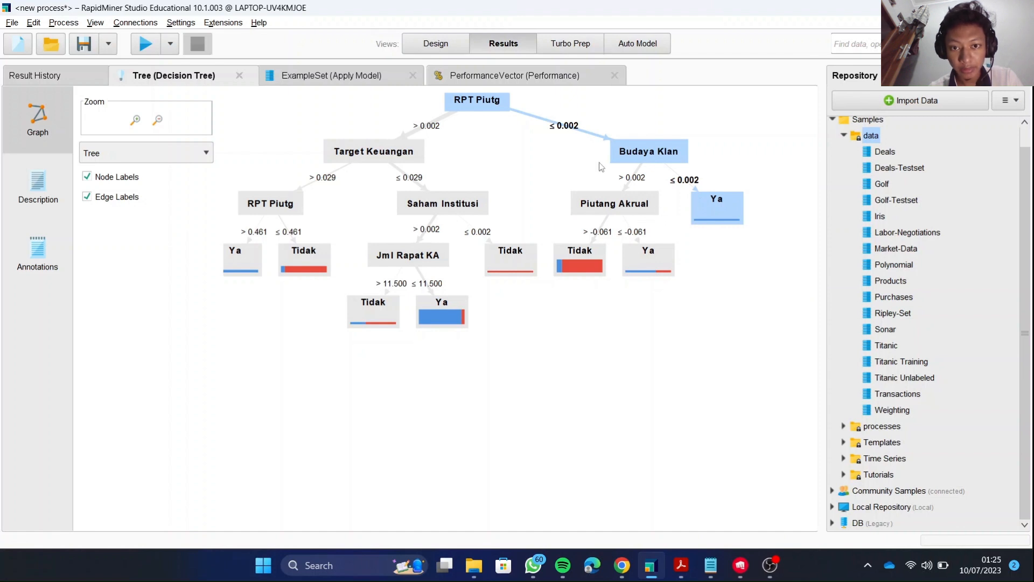
Review the accuracy table in the PerformanceVector result and the actual versus predicted Kecurangan values in the Apply Model ExampleSet.
click(478, 79)
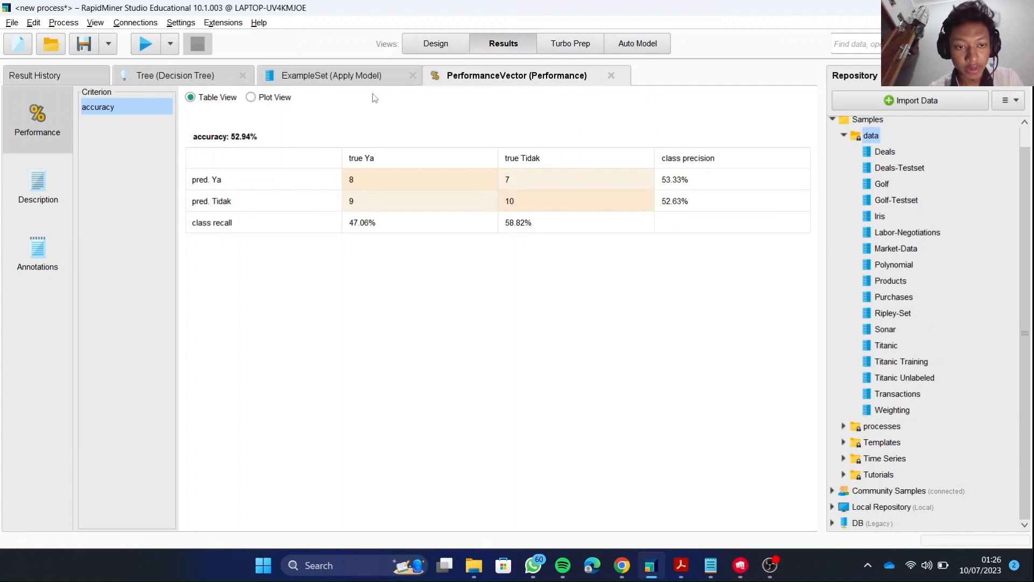
click(353, 76)
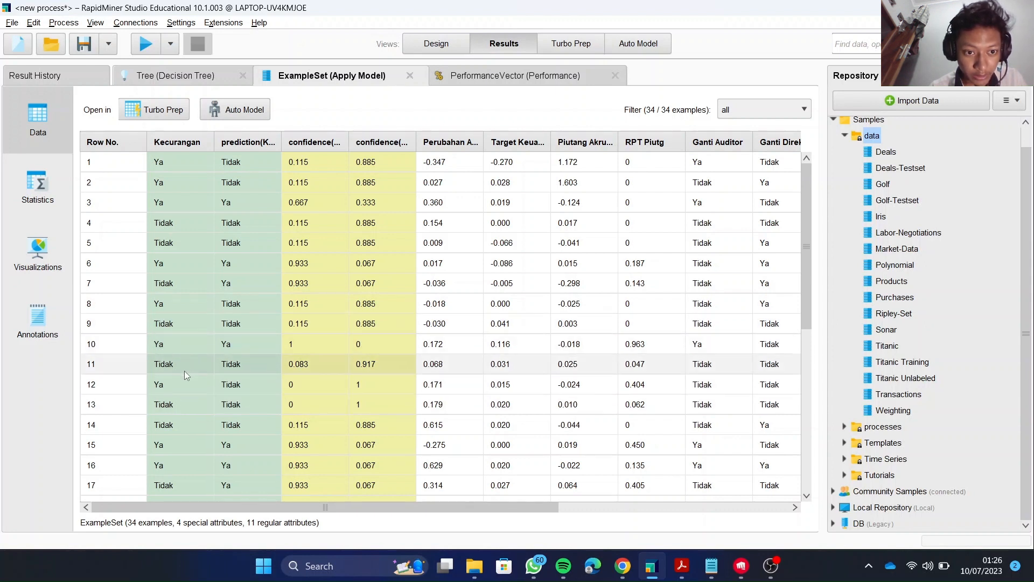
scroll(187, 412, down, 2)
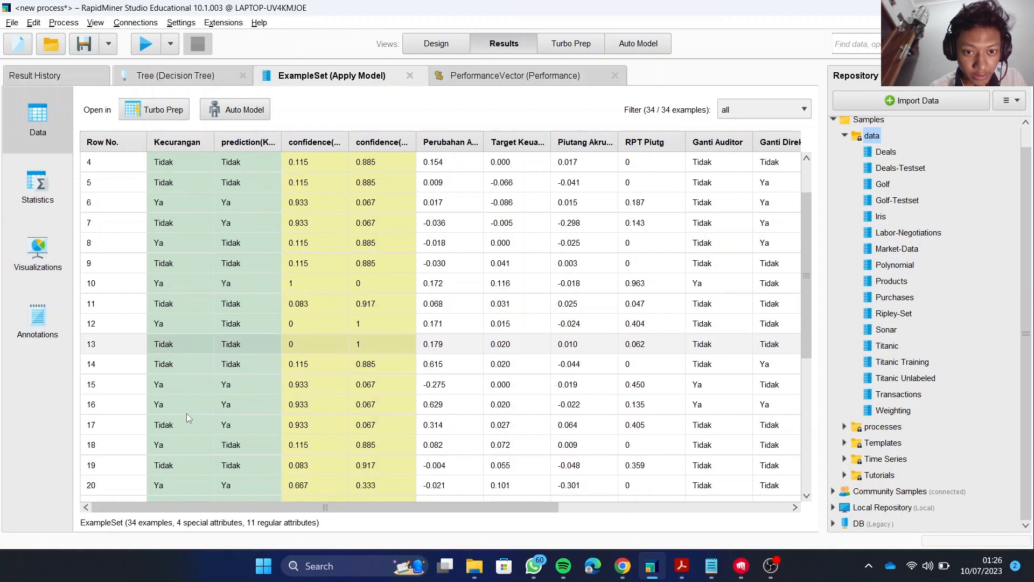
scroll(186, 412, down, 2)
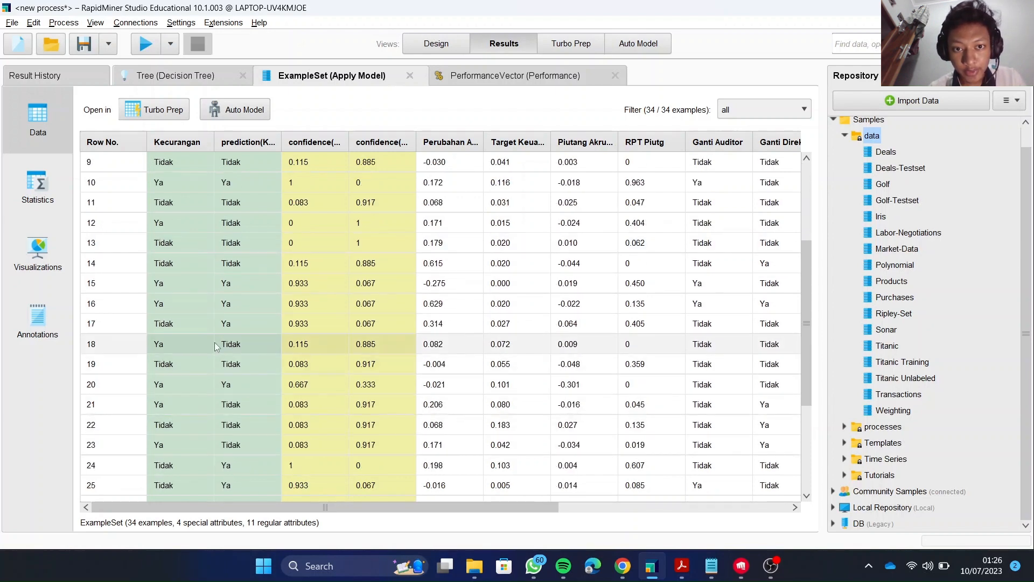
Turn off pruning and prepruning for the Decision Tree operator in the process design, and rerun the process.
scroll(221, 319, up, 4)
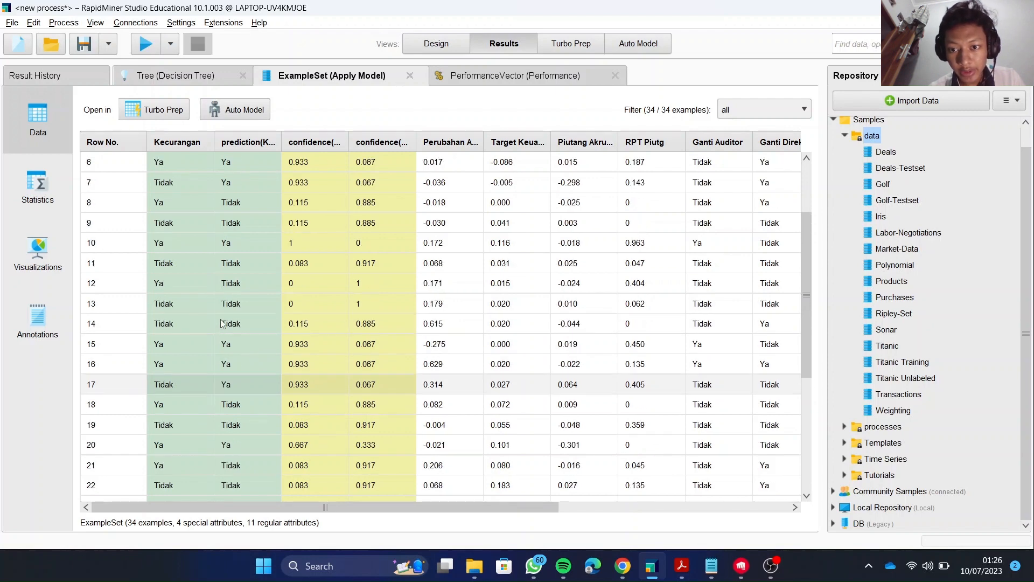
click(445, 37)
click(437, 181)
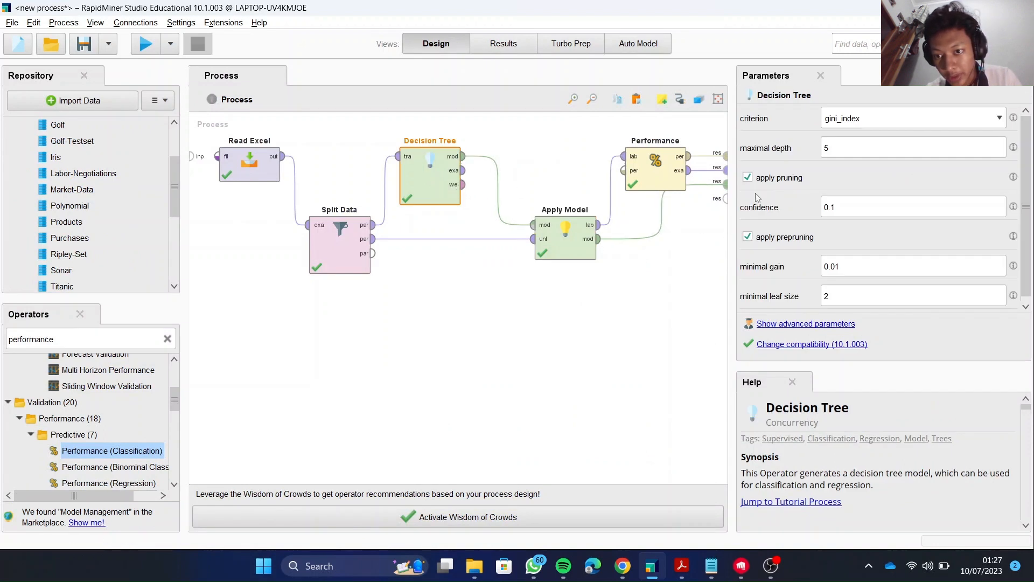
click(748, 178)
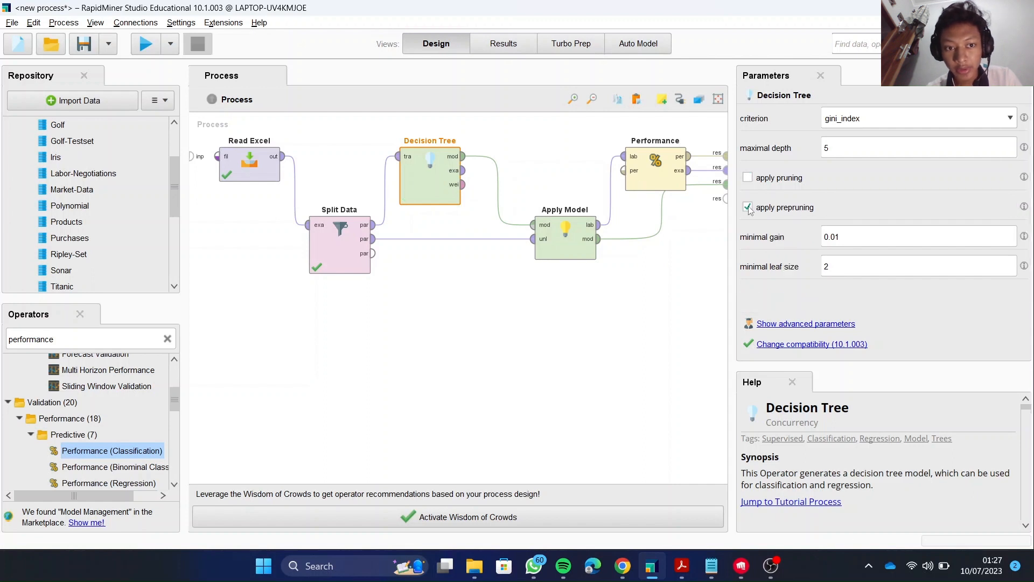
click(749, 208)
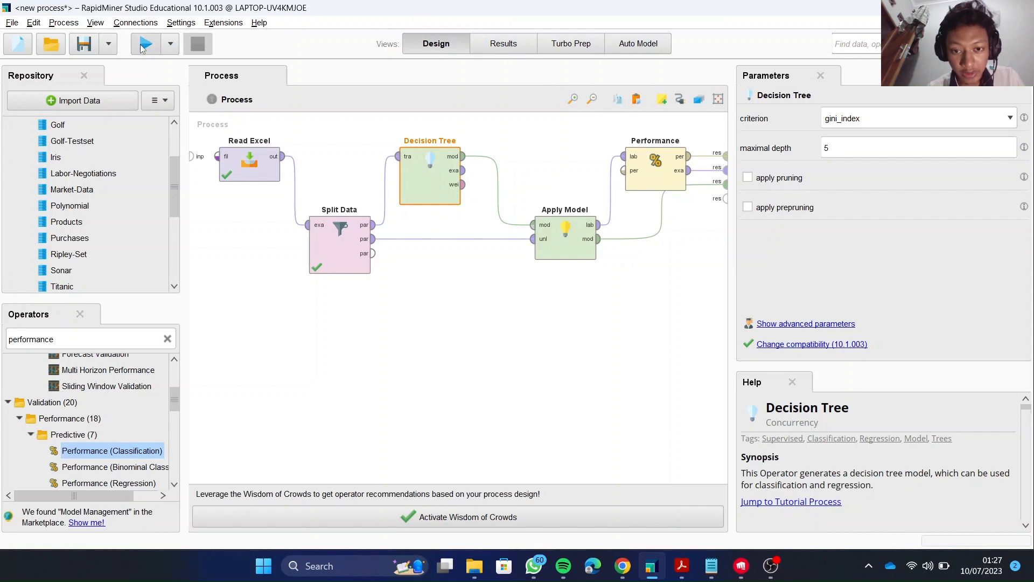
click(143, 48)
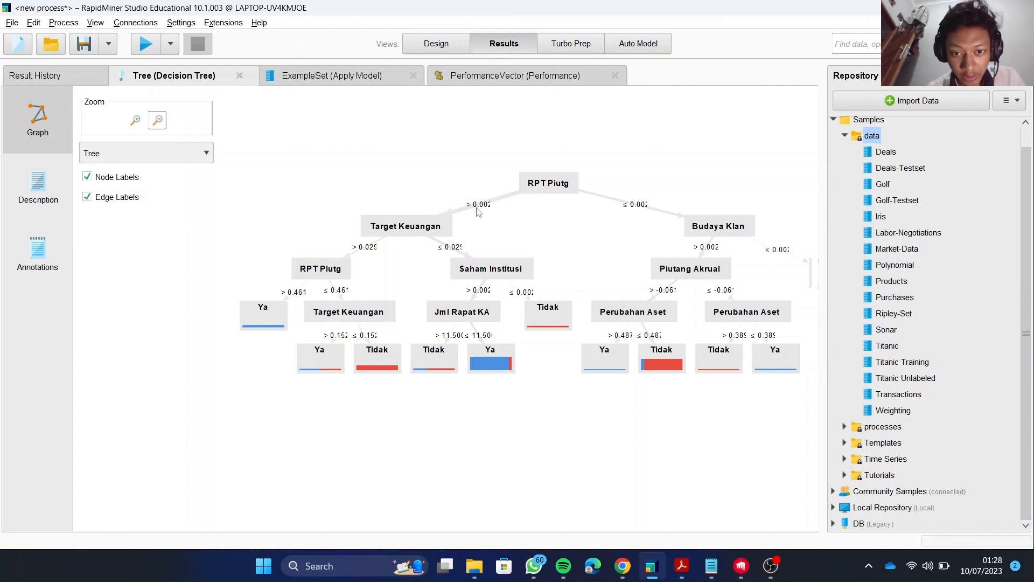
Examine the unpruned tree's RPT Piutg > 0.002 paths where Target Keuangan > 0.029, down to the Ya and Tidak leaves.
click(410, 228)
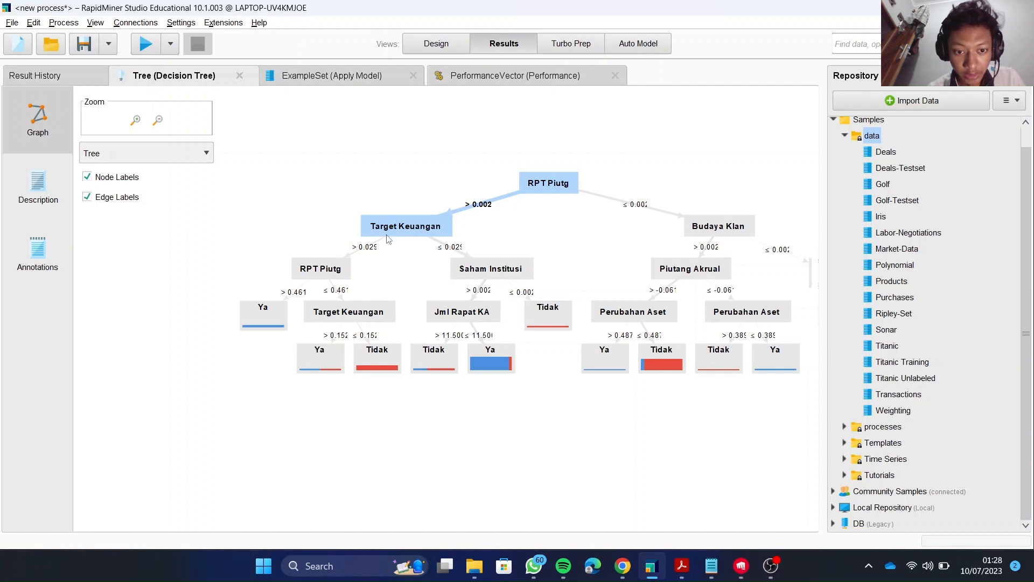
mouse_move(389, 239)
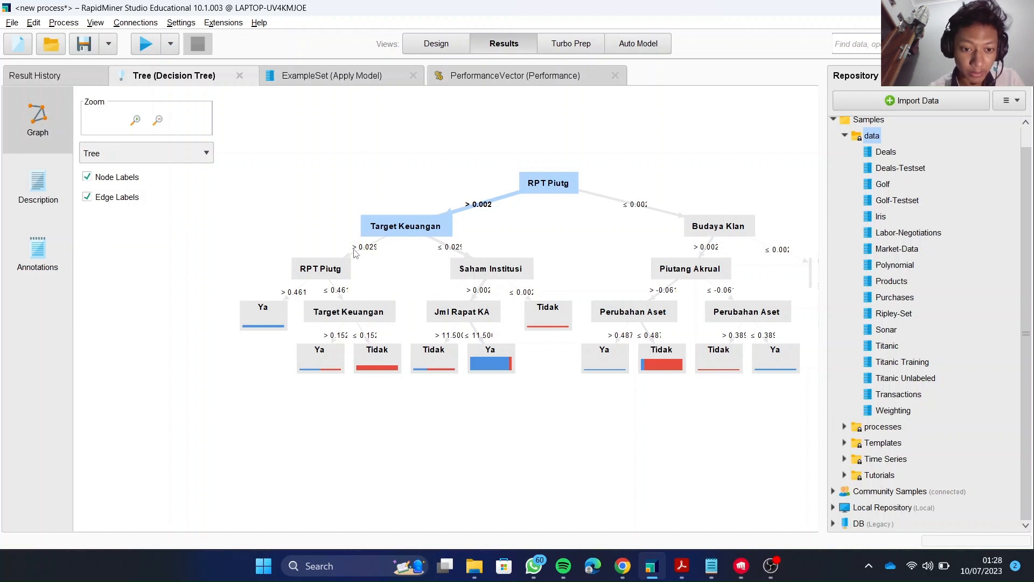
mouse_move(320, 276)
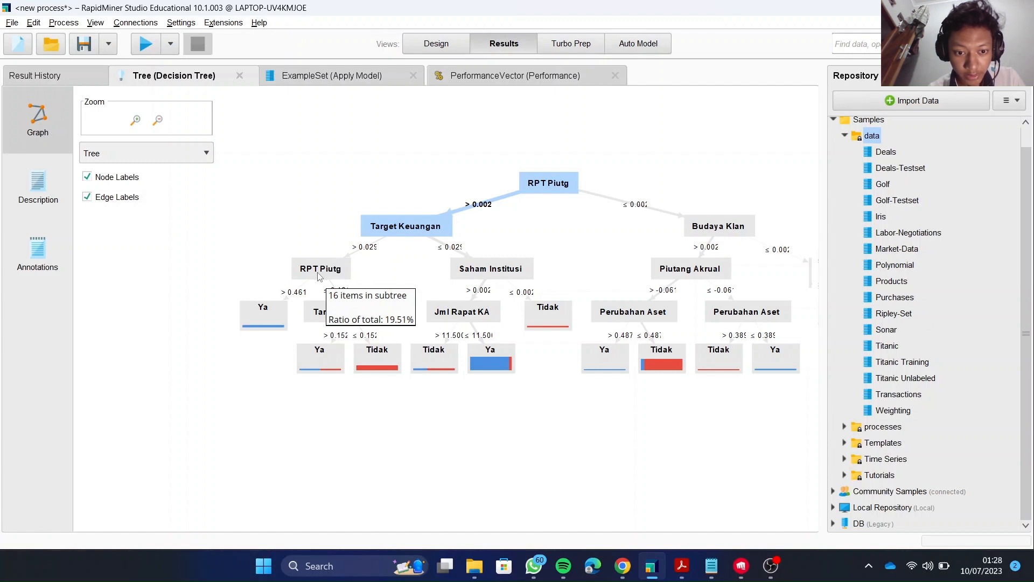
click(318, 274)
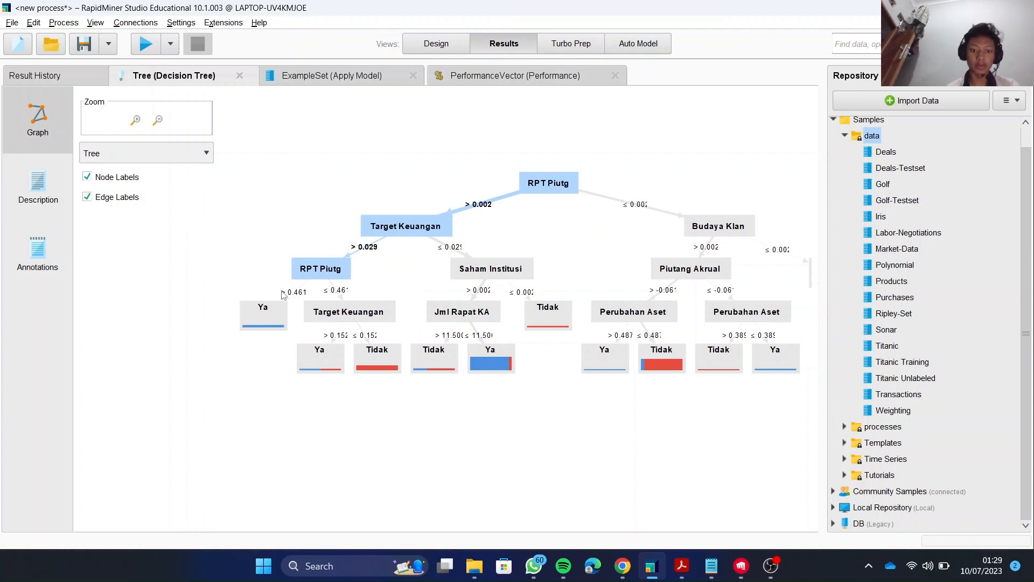
click(264, 311)
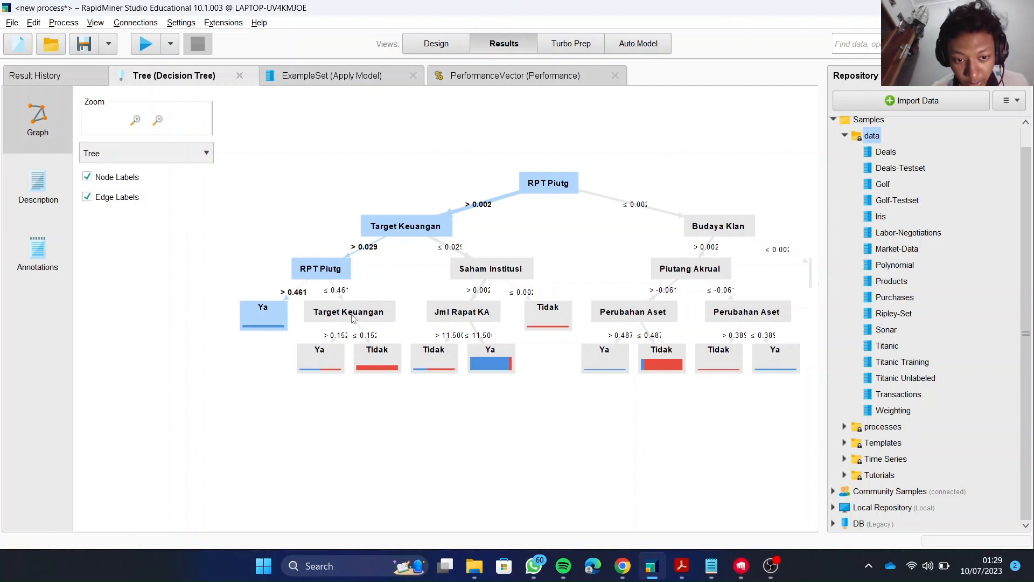
mouse_move(353, 317)
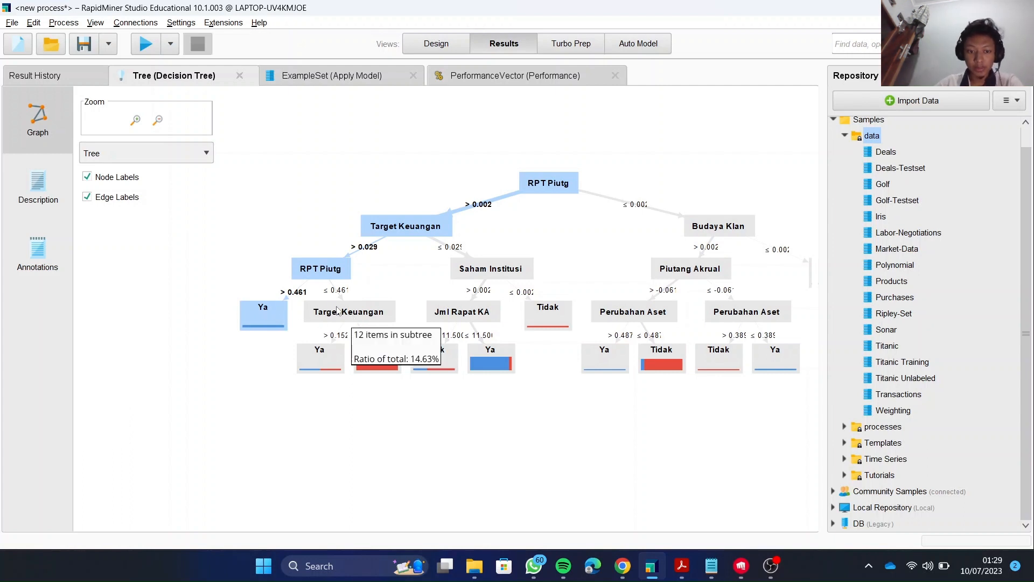
click(338, 312)
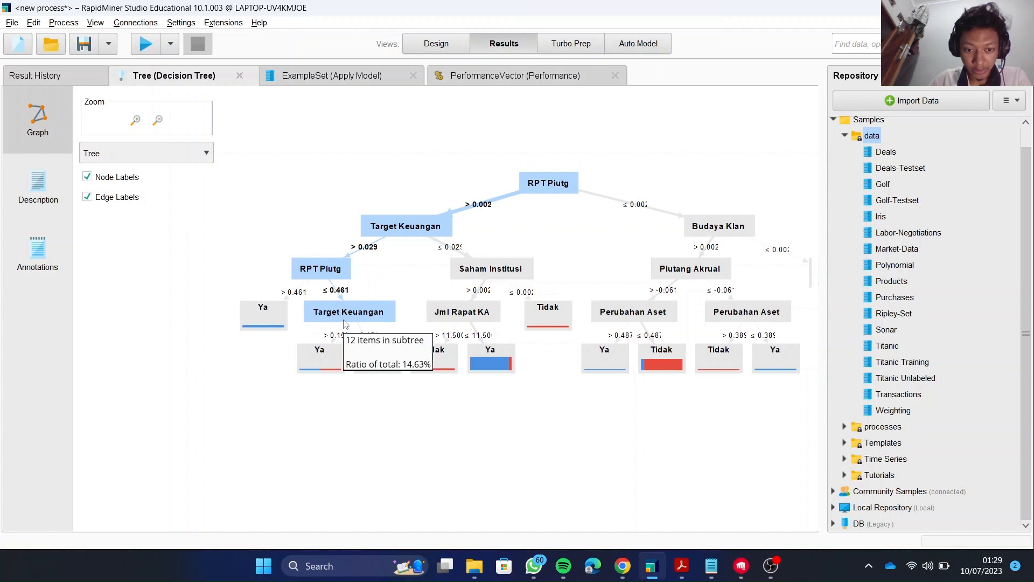
click(338, 355)
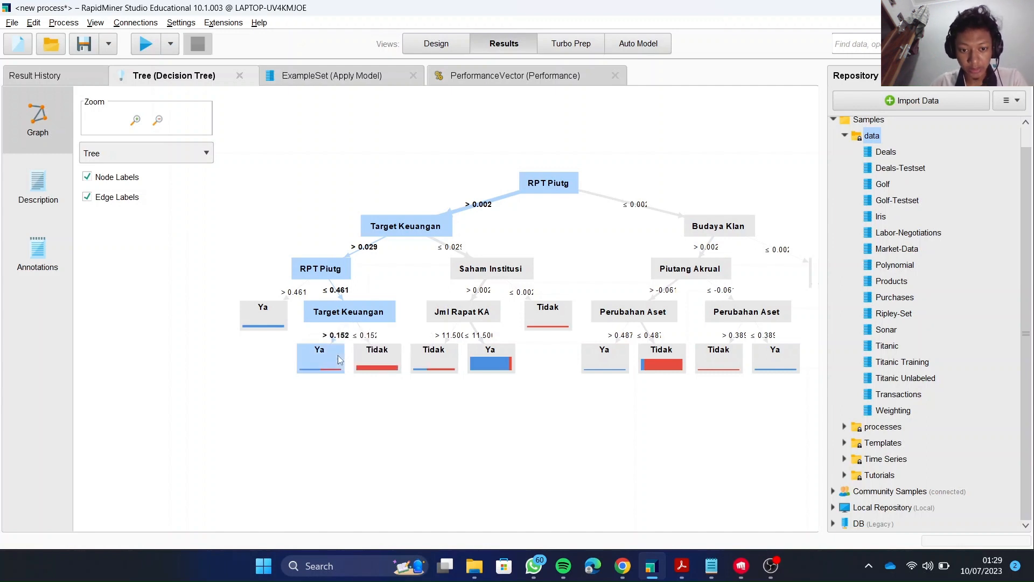
click(382, 362)
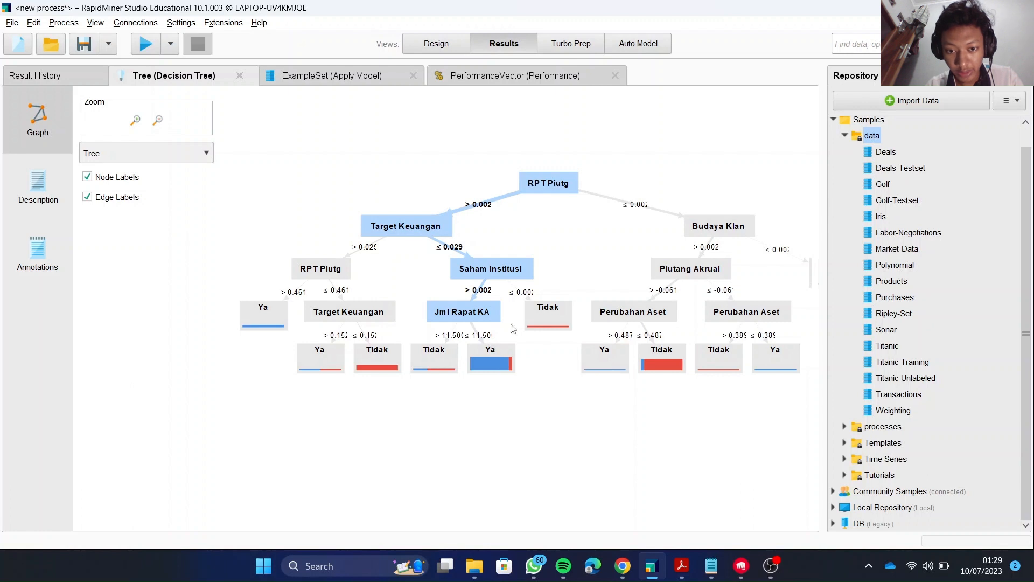
Examine the leaves under Saham Institusi and Jml Rapat KA where Target Keuangan ≤ 0.029 in the unpruned tree.
click(559, 311)
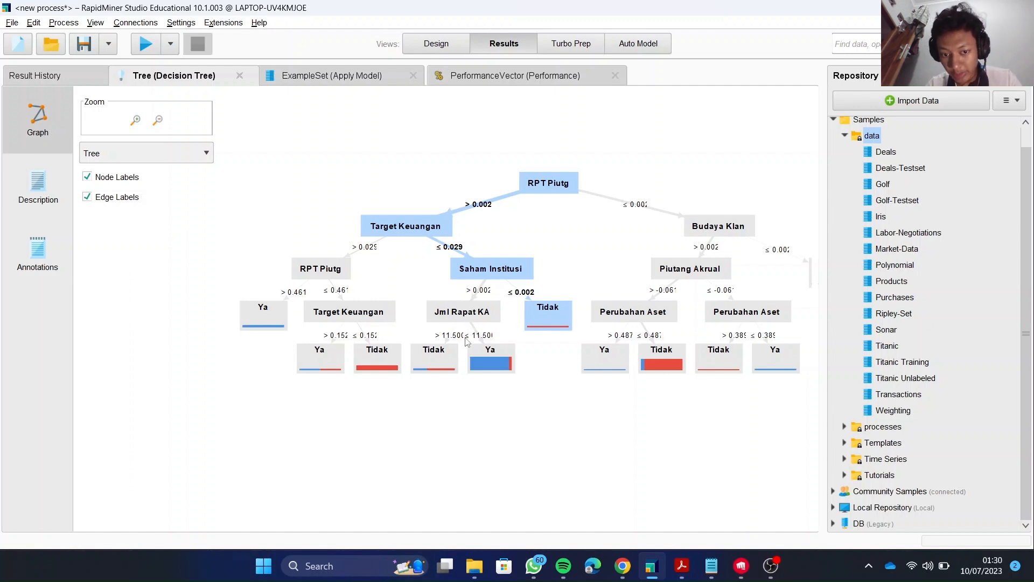
click(443, 359)
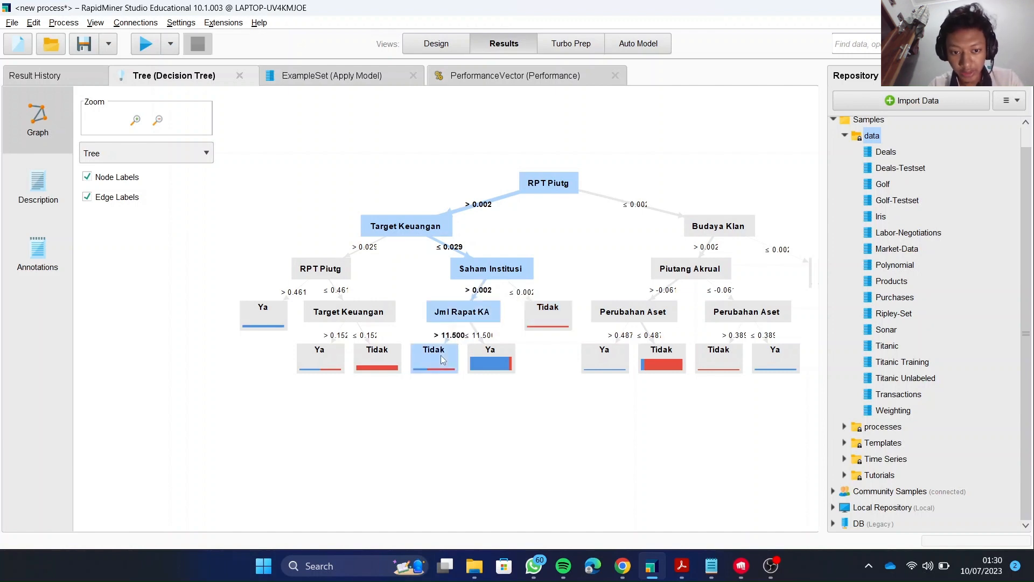
click(496, 371)
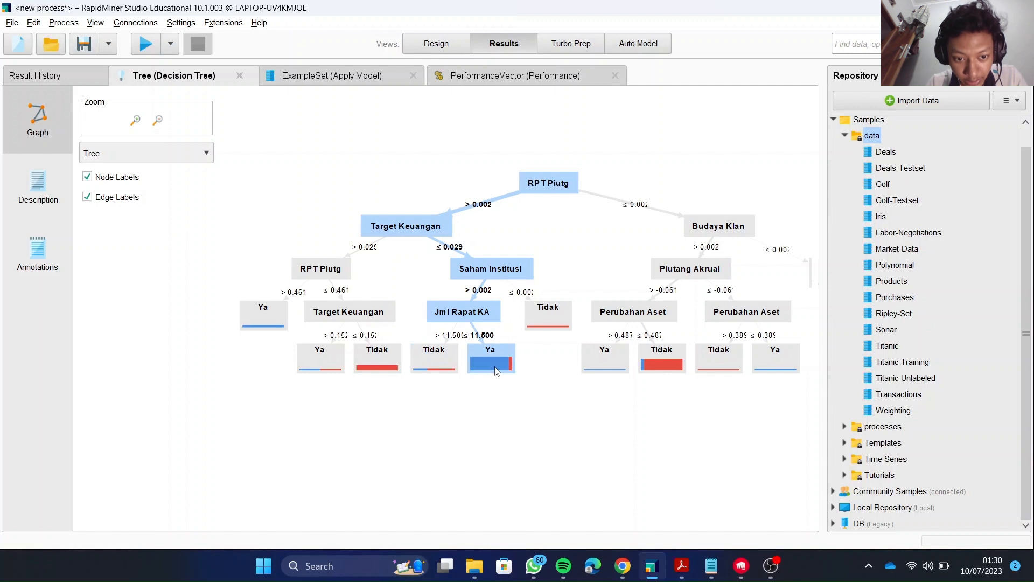
Examine the unpruned tree's RPT Piutg ≤ 0.002 paths through Budaya Klan, Piutang Akrual and both Perubahan Aset nodes to their leaves.
drag(598, 245, 451, 243)
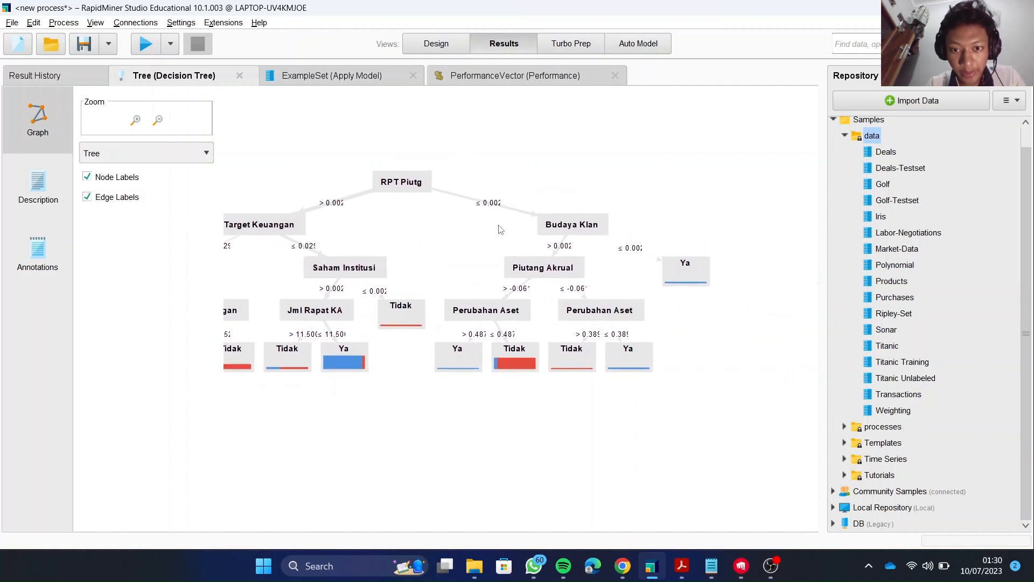
click(588, 225)
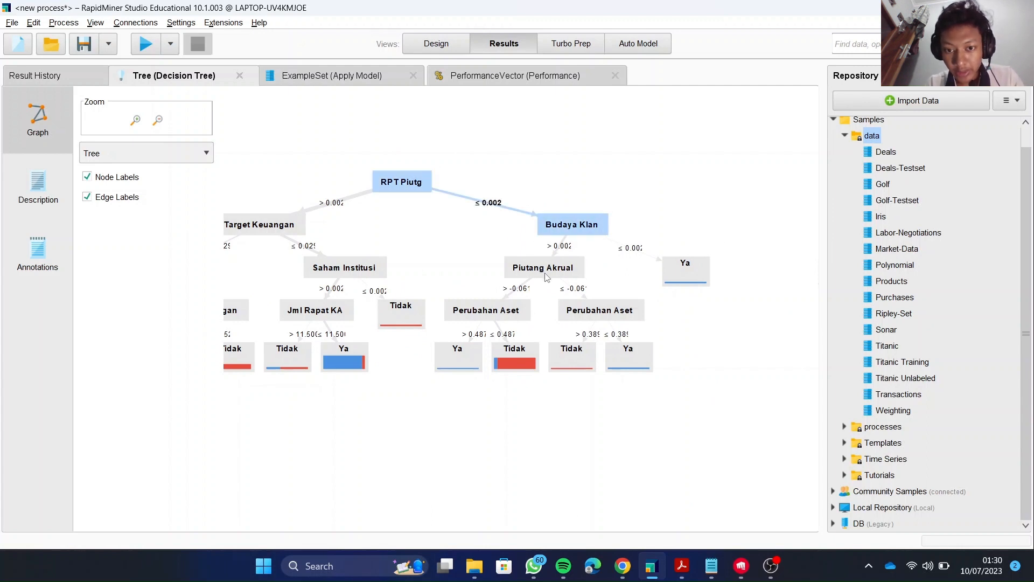
mouse_move(547, 276)
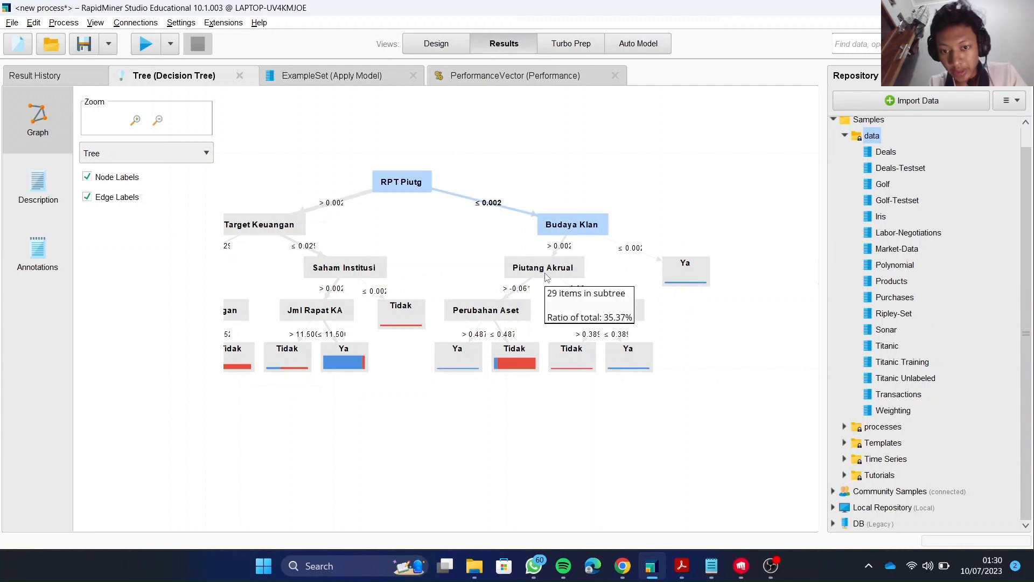
click(546, 277)
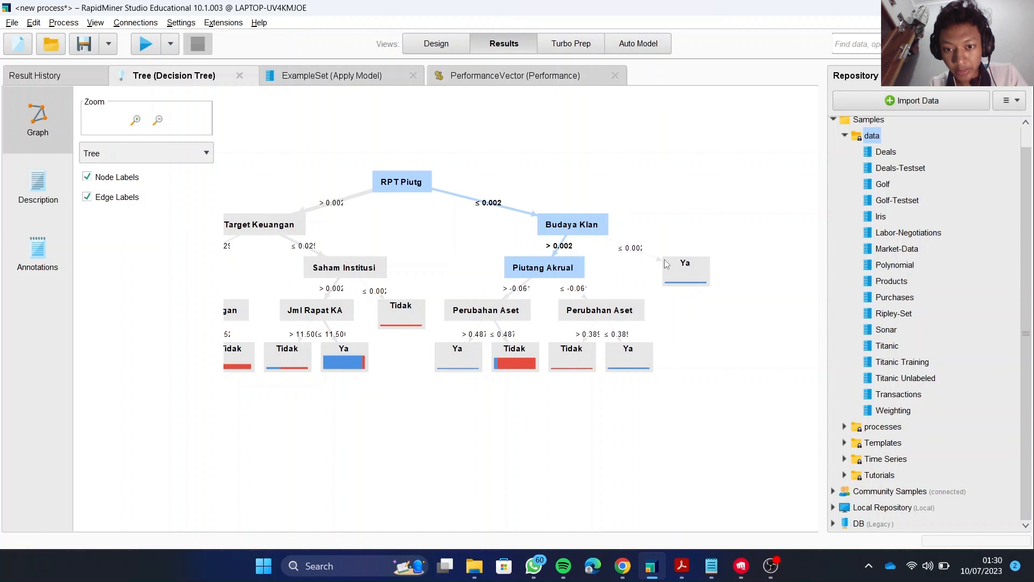
click(687, 275)
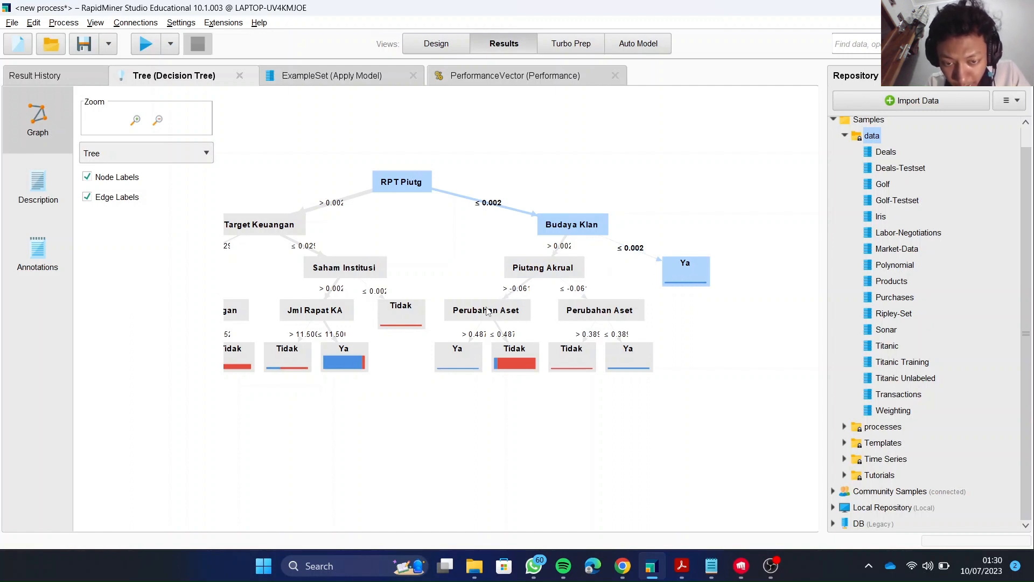
mouse_move(487, 311)
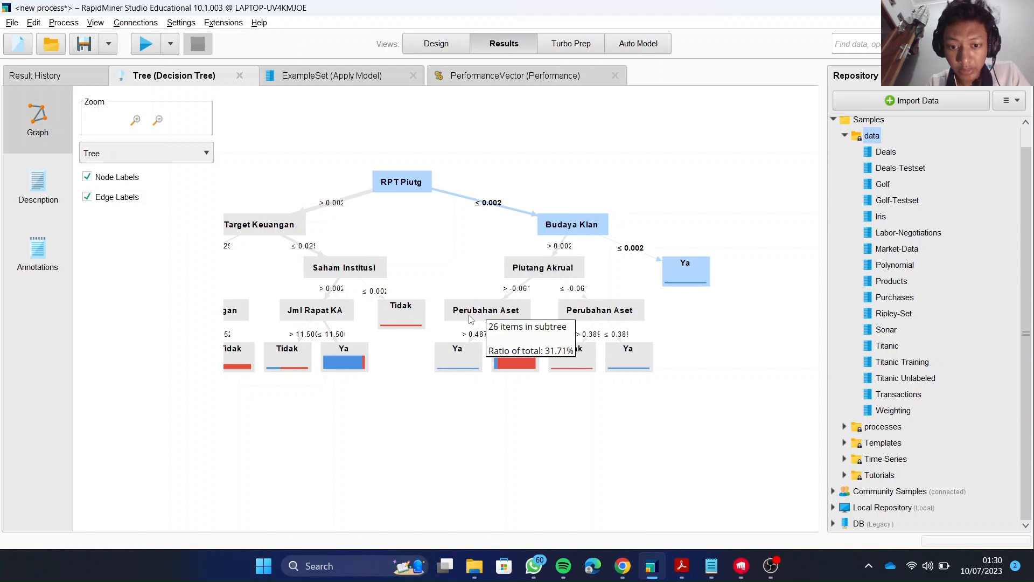
click(471, 318)
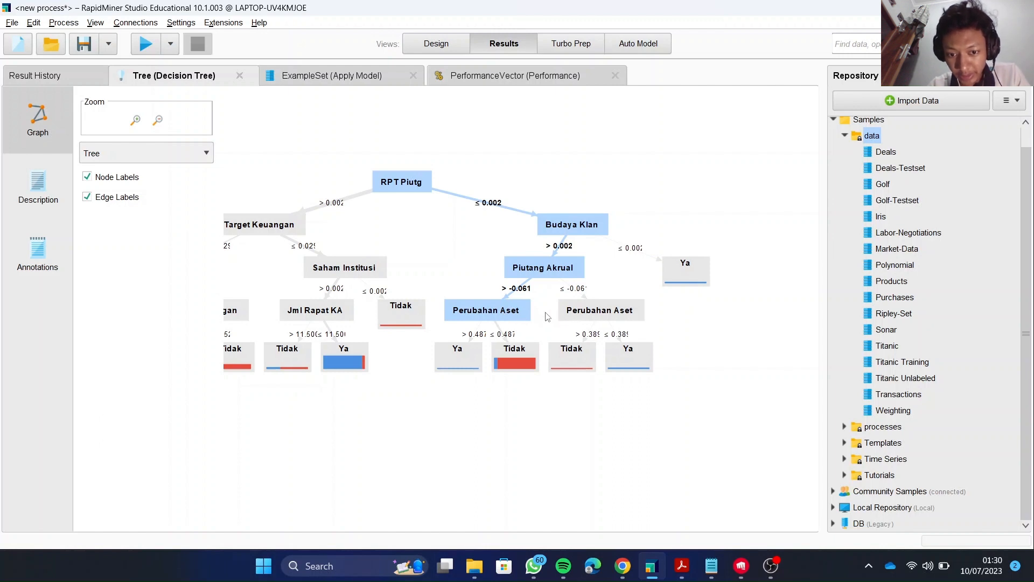
click(470, 360)
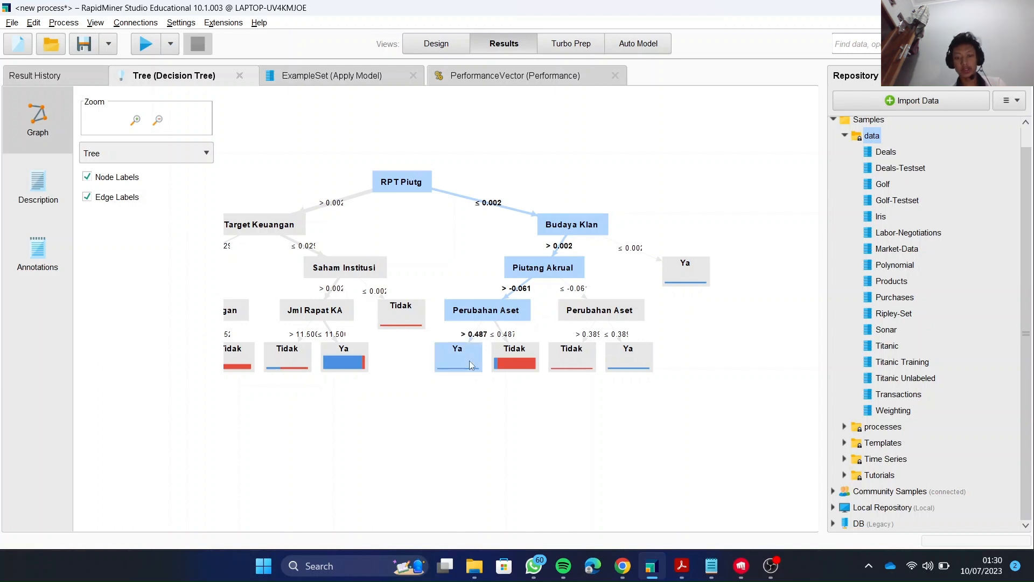
click(513, 357)
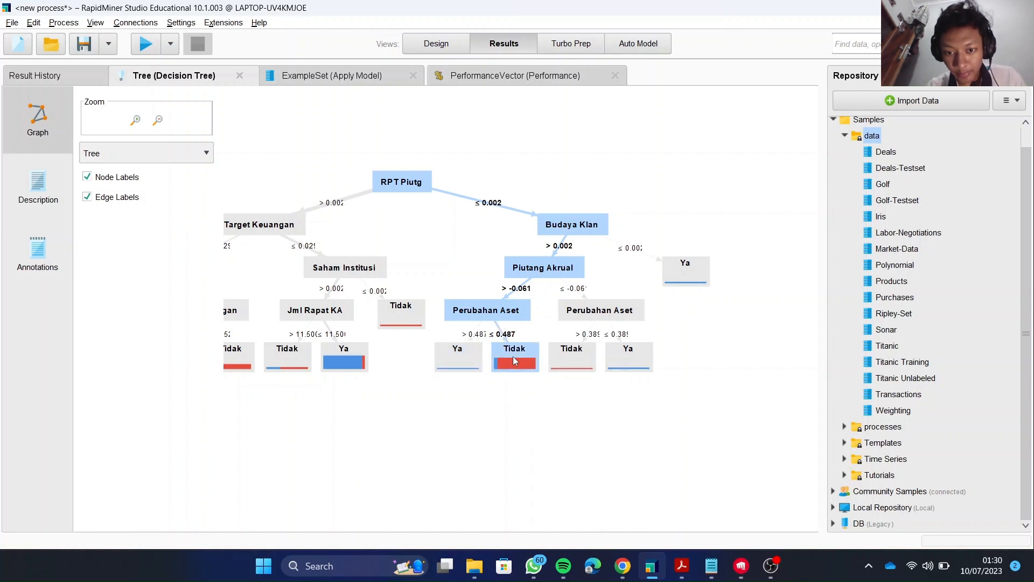
click(601, 313)
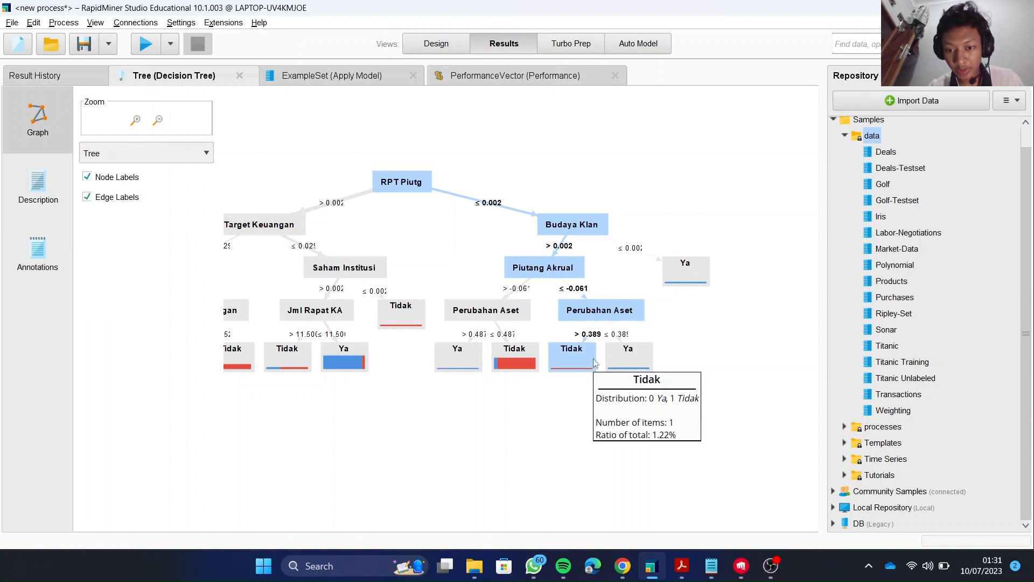
click(636, 356)
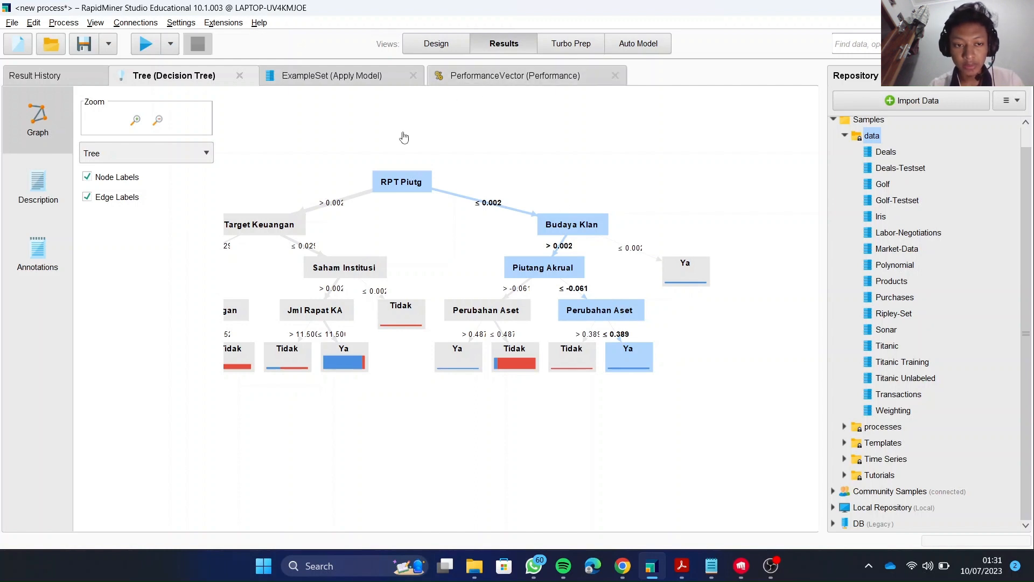
Review the unpruned model's accuracy table in PerformanceVector and its Kecurangan predictions in the Apply Model ExampleSet.
click(523, 80)
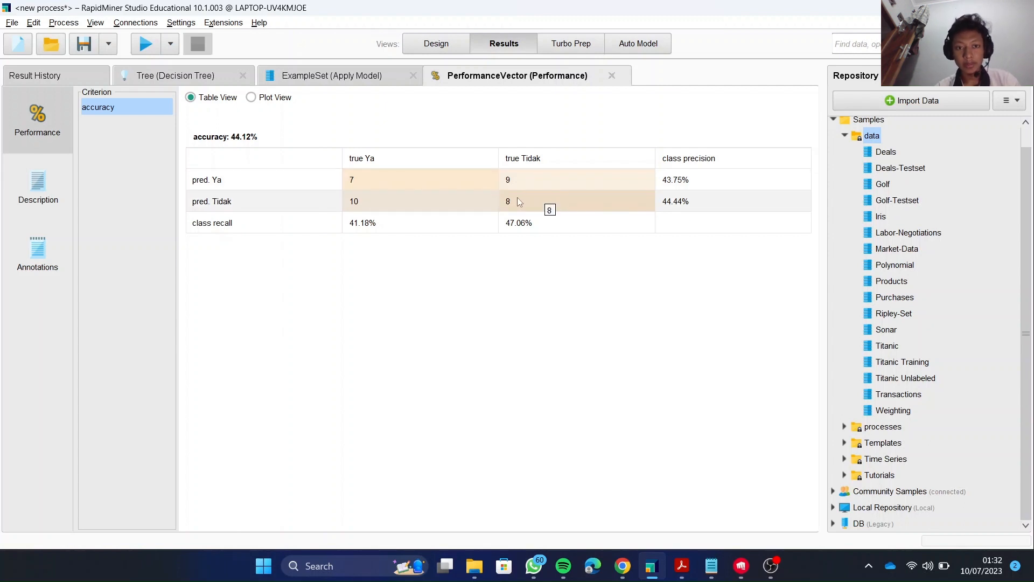
click(379, 80)
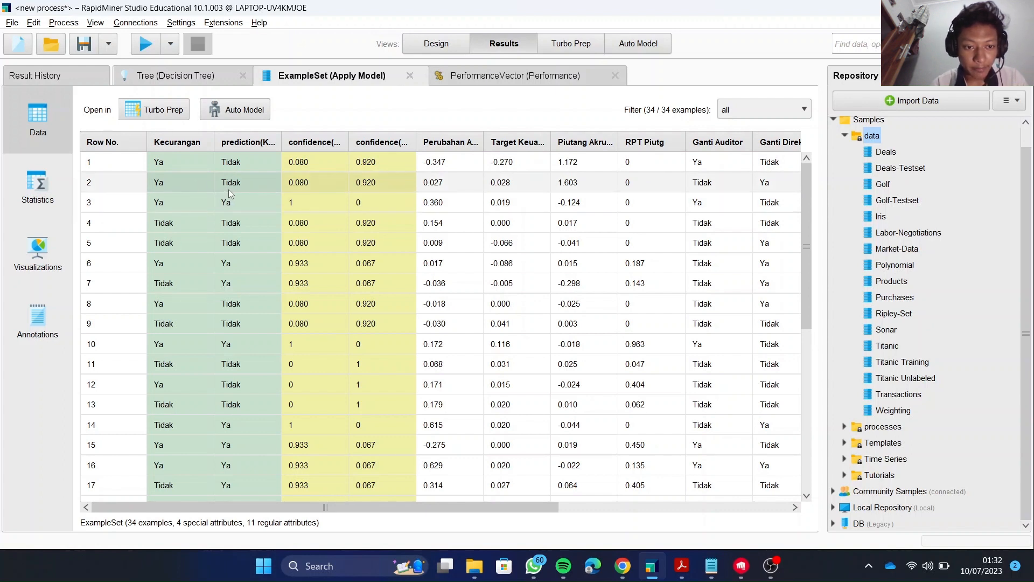
scroll(533, 237, down, 3)
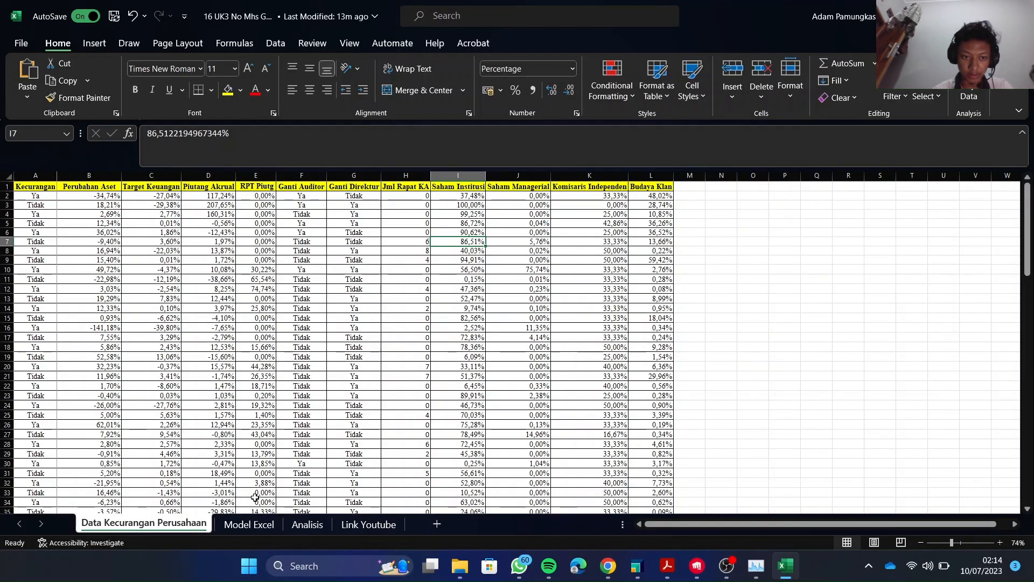
In the Excel workbook, review the Model Excel sheet's process diagram and compare the Analisis sheet's Gini Index accuracies and trees with and without pruning.
click(239, 526)
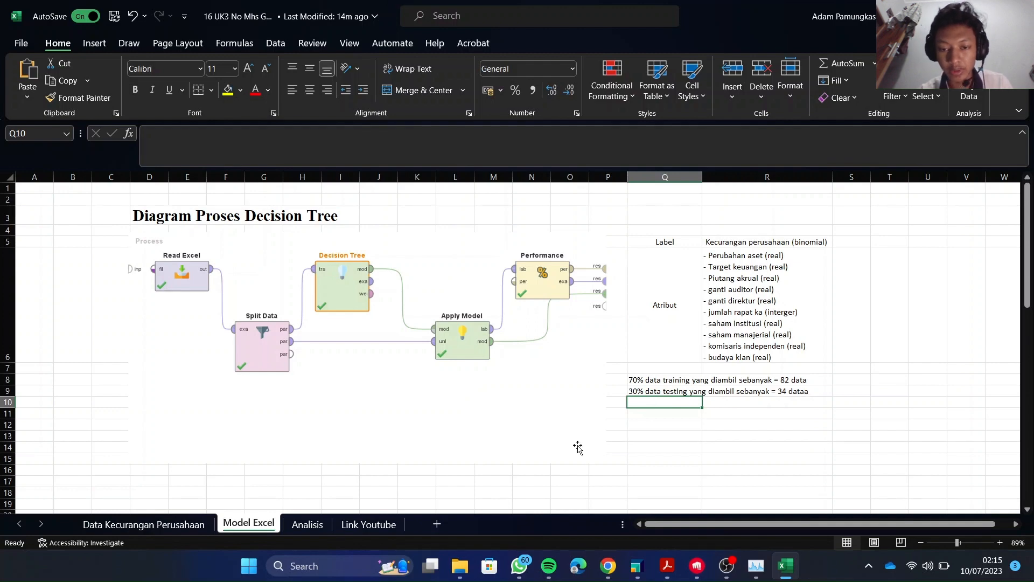
click(305, 525)
scroll(436, 212, up, 4)
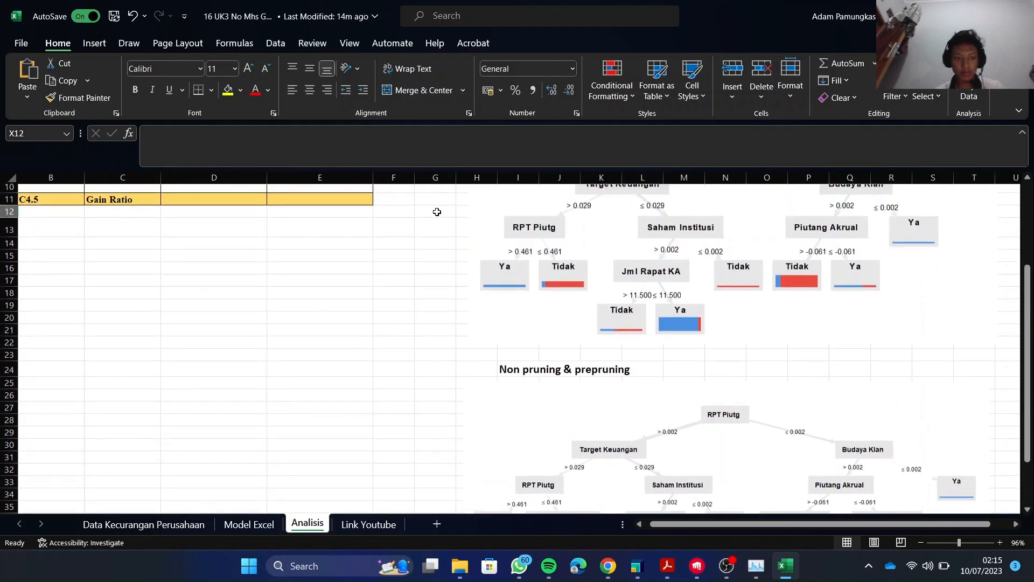
scroll(436, 210, up, 3)
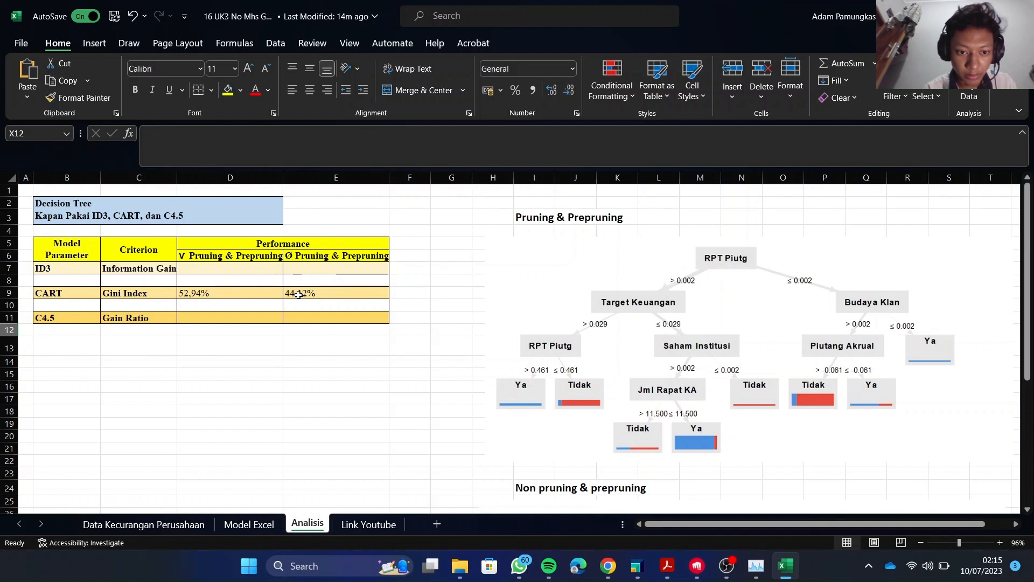
scroll(566, 279, right, 2)
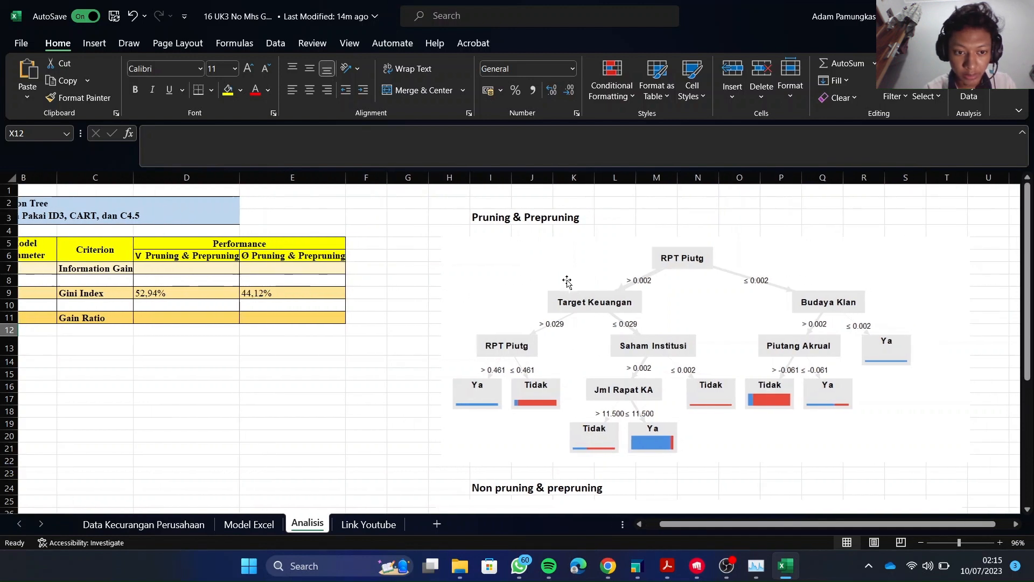
scroll(567, 280, down, 1)
scroll(567, 280, down, 1)
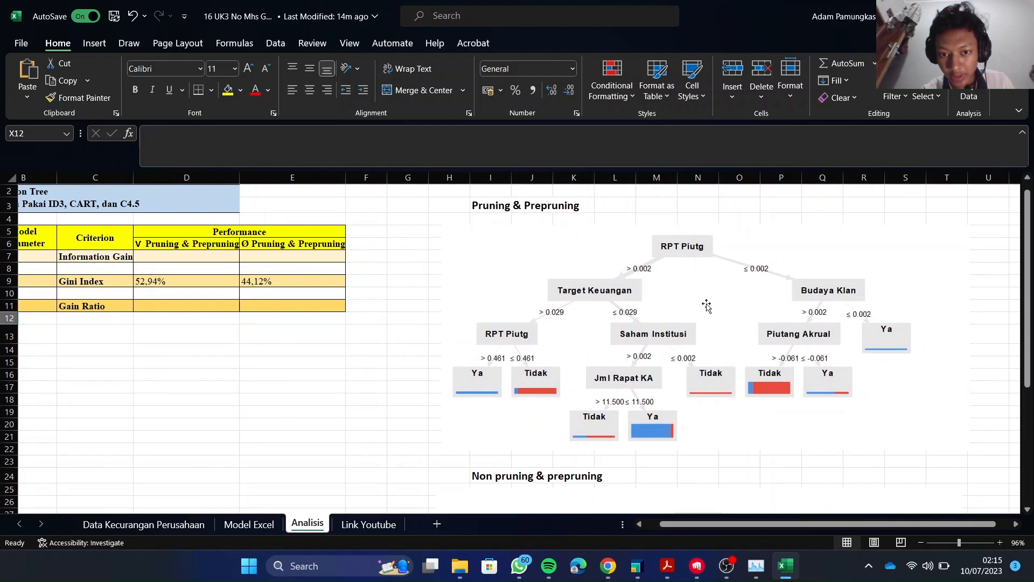
scroll(671, 326, down, 6)
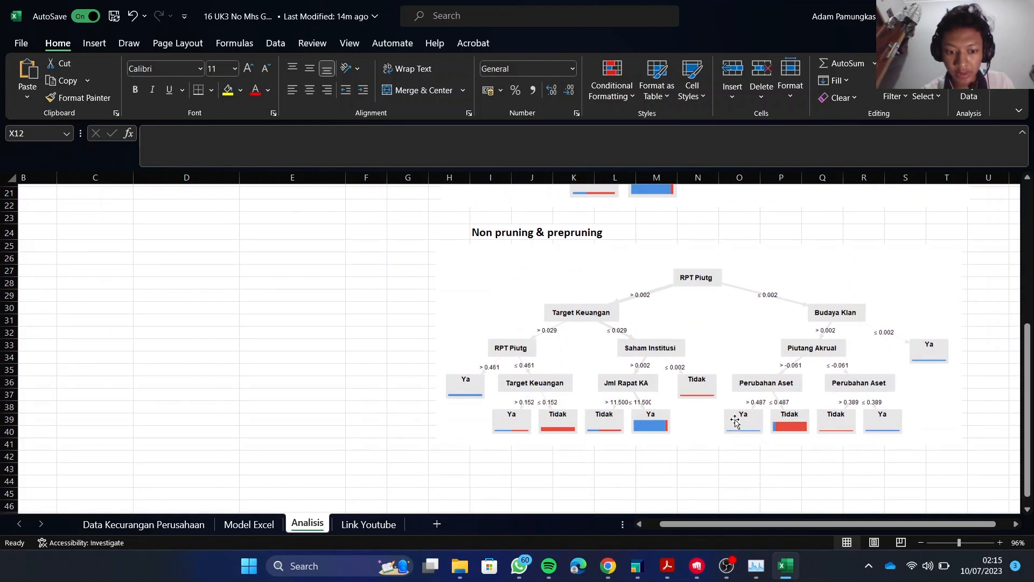
scroll(502, 318, up, 6)
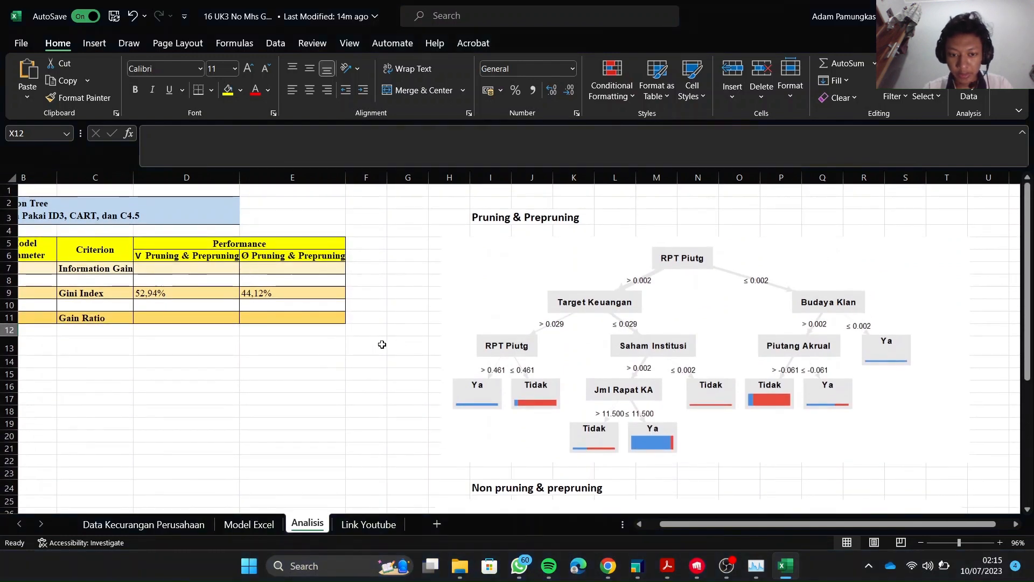
scroll(377, 344, left, 1)
scroll(377, 345, left, 2)
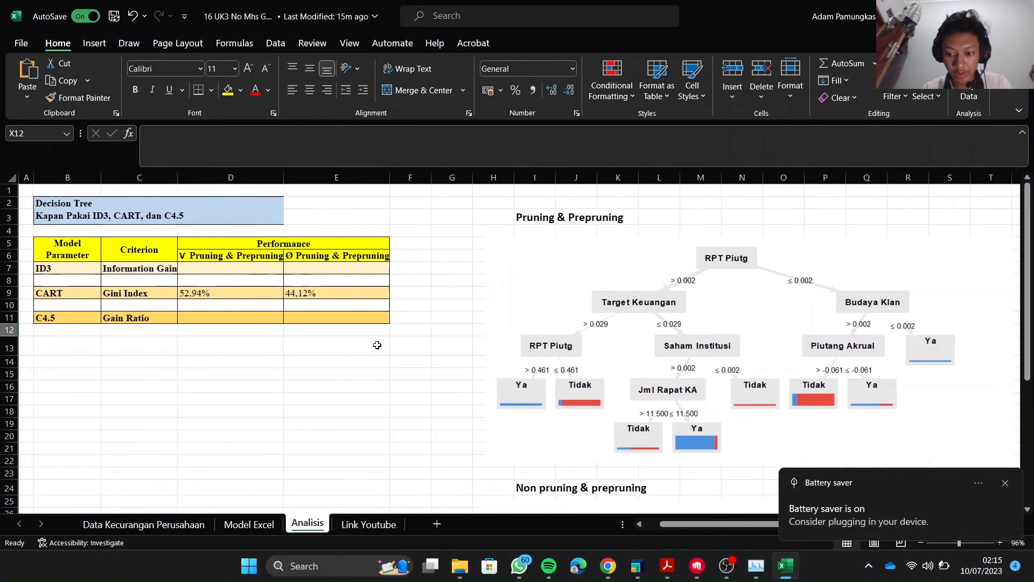